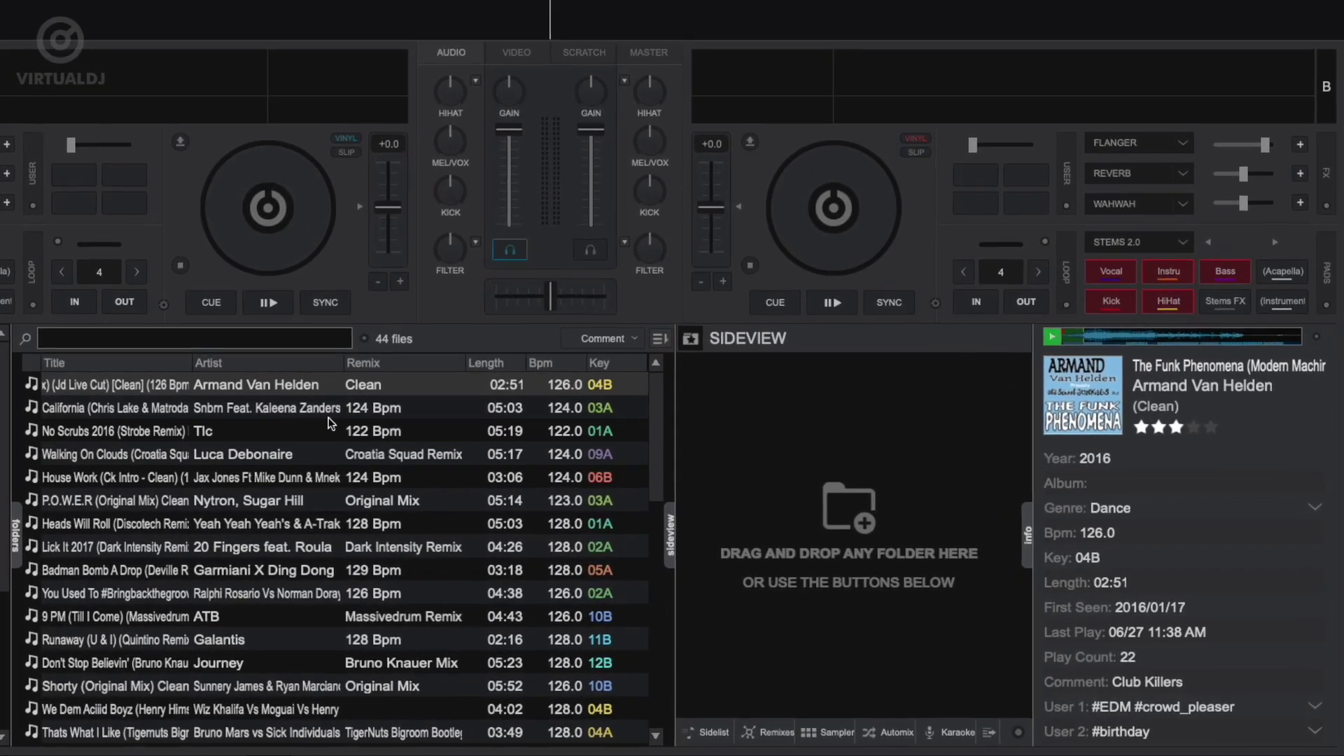
Browse the California, No Scrubs, House Work and P.Y.T. details, then bring up the Info panel's Fields options.
{"action": "left_click", "coordinate": [285, 414]}
{"action": "left_click", "coordinate": [215, 430]}
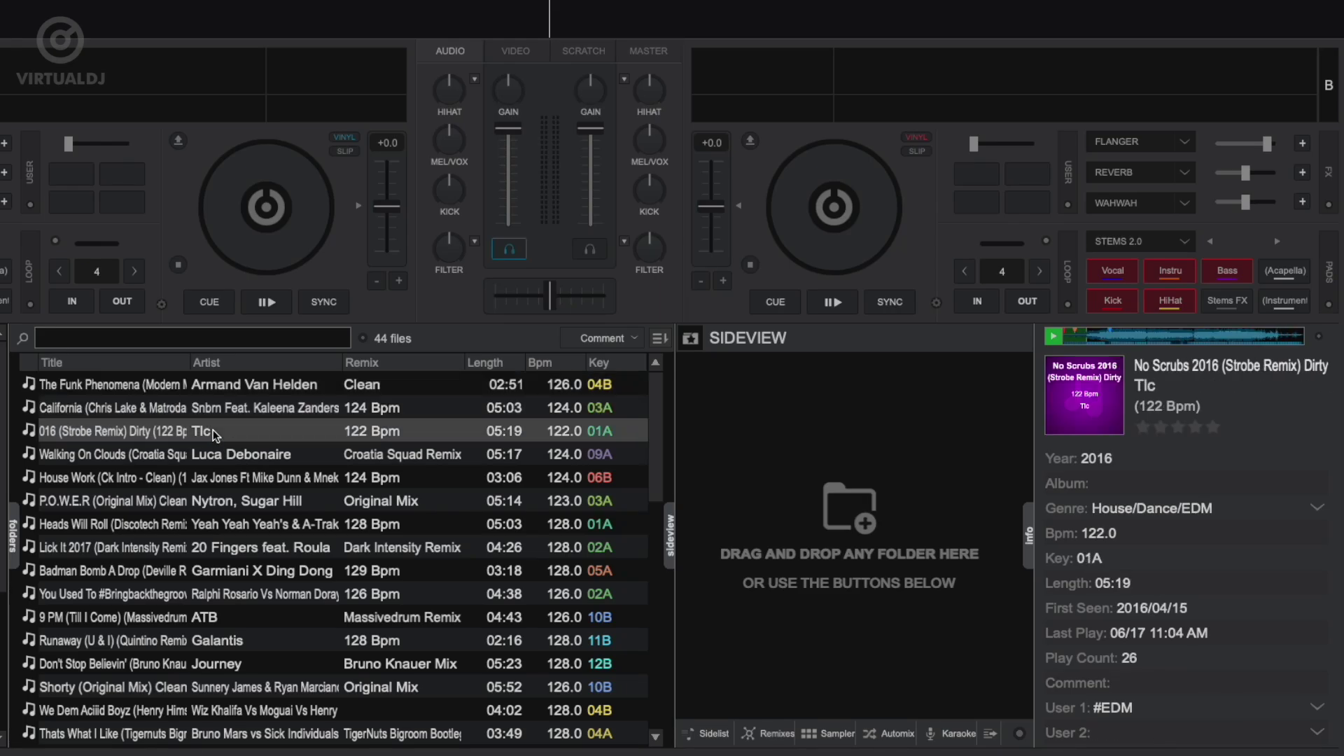
{"action": "left_click", "coordinate": [214, 483]}
{"action": "scroll", "coordinate": [213, 490], "scroll_direction": "down", "scroll_amount": 10}
{"action": "left_click", "coordinate": [210, 621]}
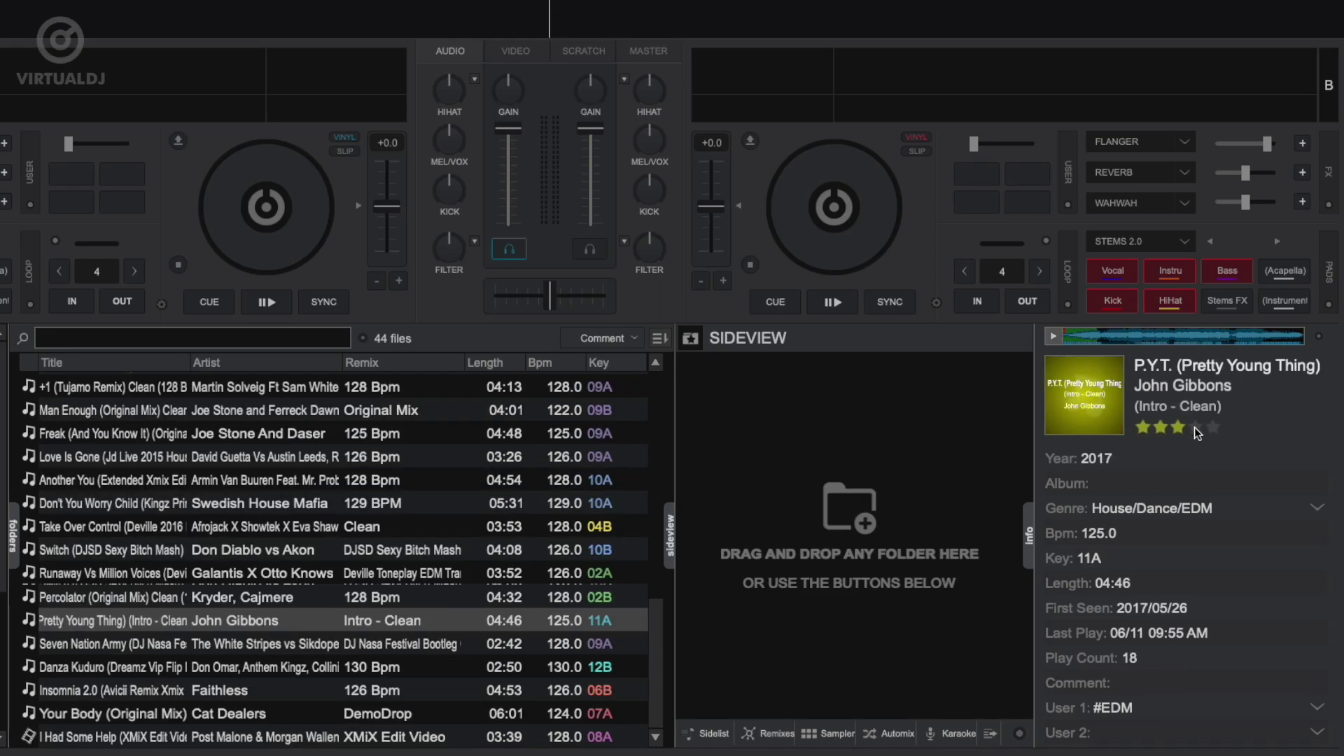
{"action": "left_click", "coordinate": [1319, 336]}
{"action": "mouse_move", "coordinate": [1343, 472]}
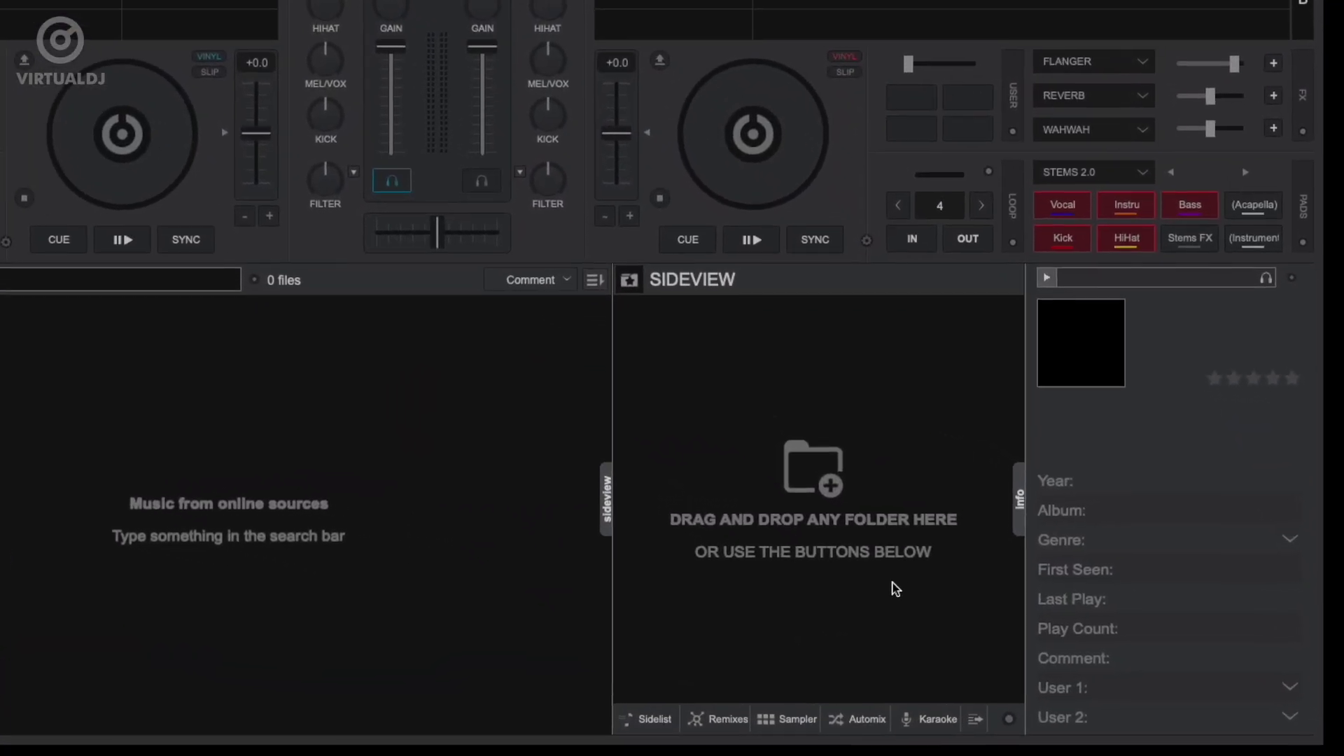
Collapse and reopen the Info panel, then widen it to reveal Bpm, Key and Length.
{"action": "left_click", "coordinate": [1016, 485]}
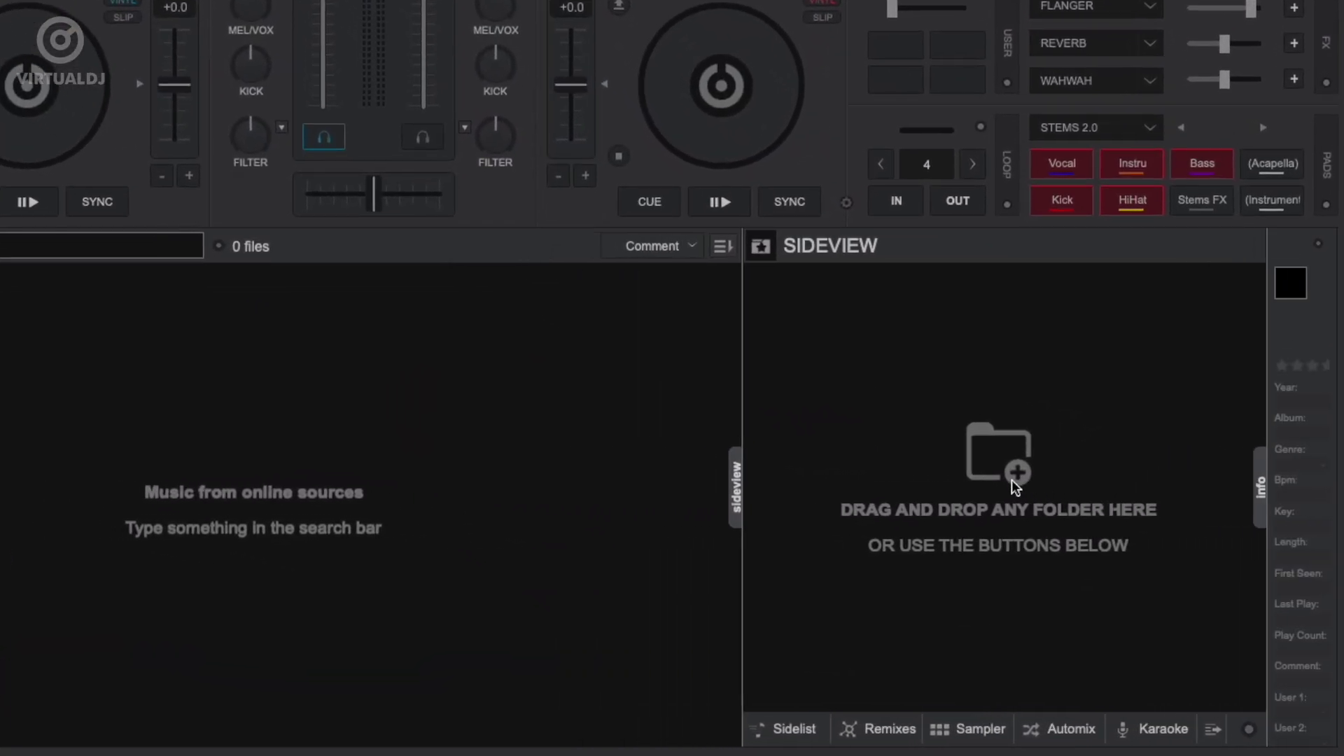
{"action": "left_click", "coordinate": [1331, 490]}
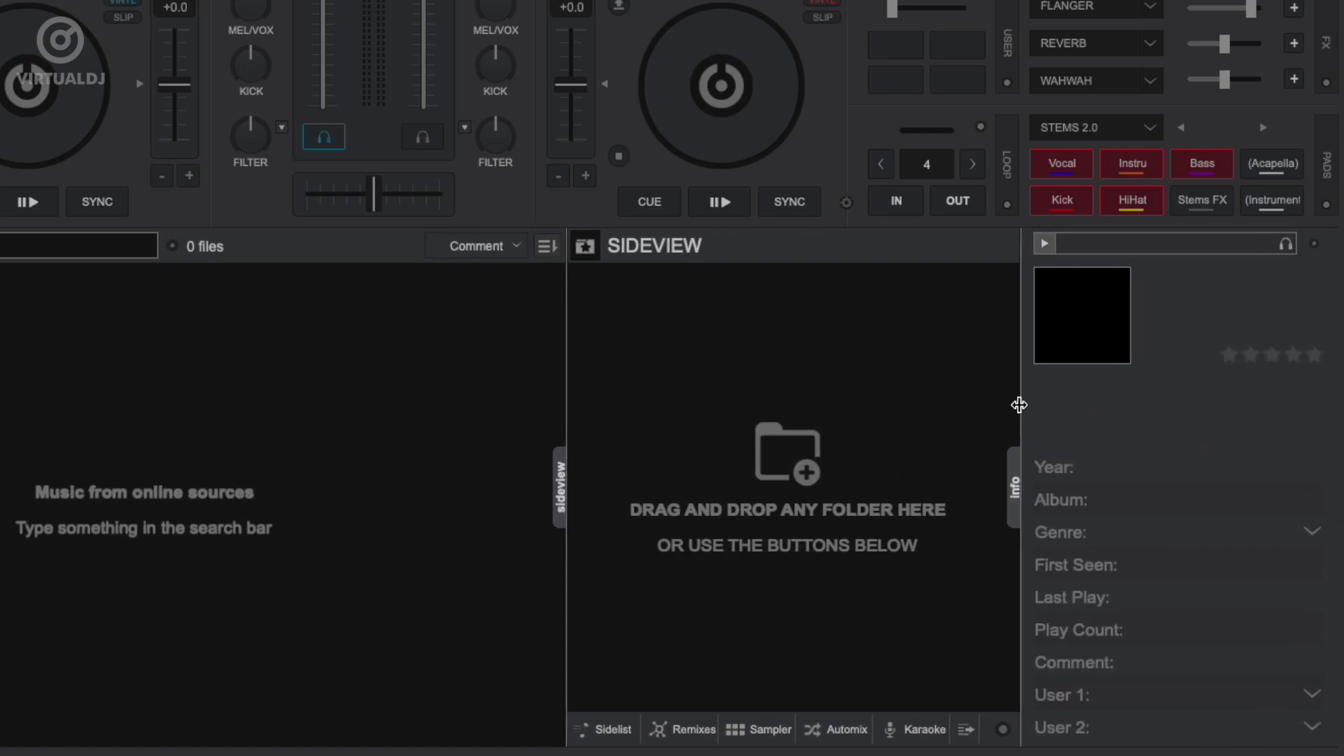
{"action": "left_click_drag", "start_coordinate": [1019, 405], "coordinate": [966, 407]}
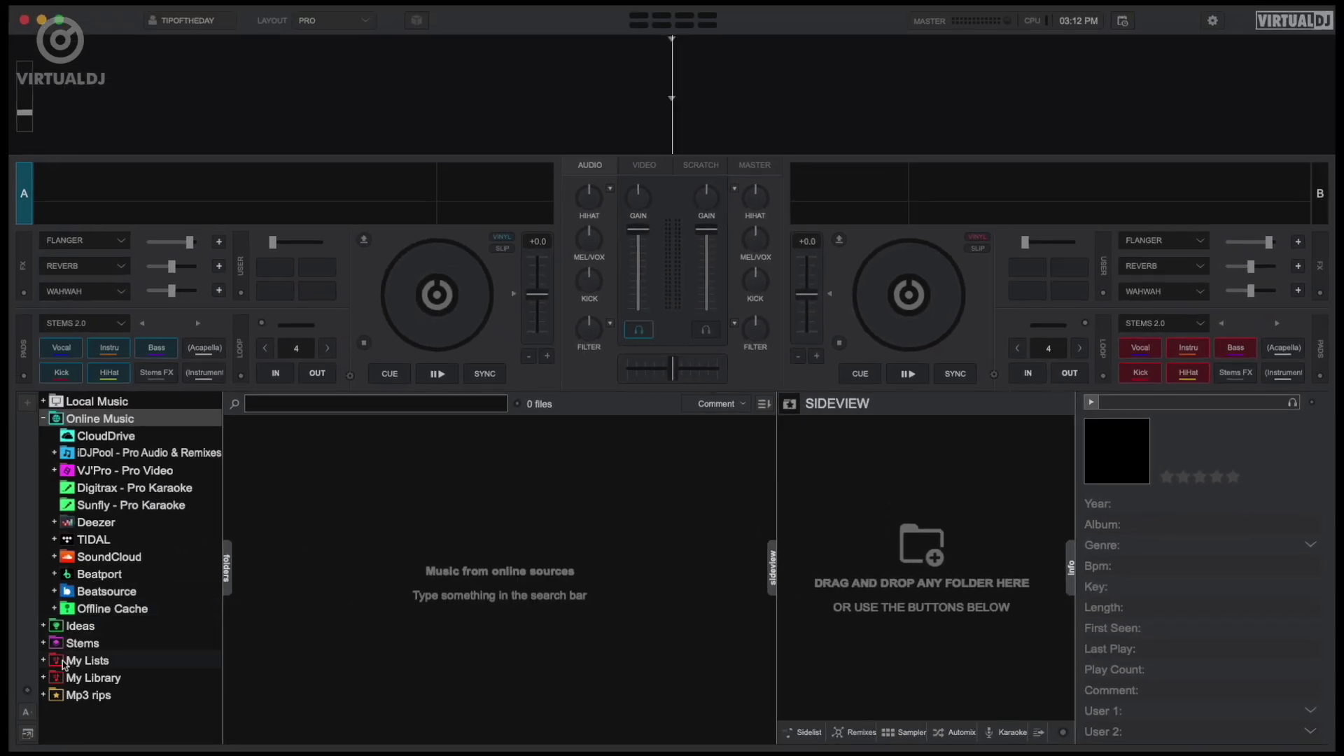
Expand My Lists in the folder tree and load the 44-track TOTD playlist.
{"action": "left_click", "coordinate": [43, 661]}
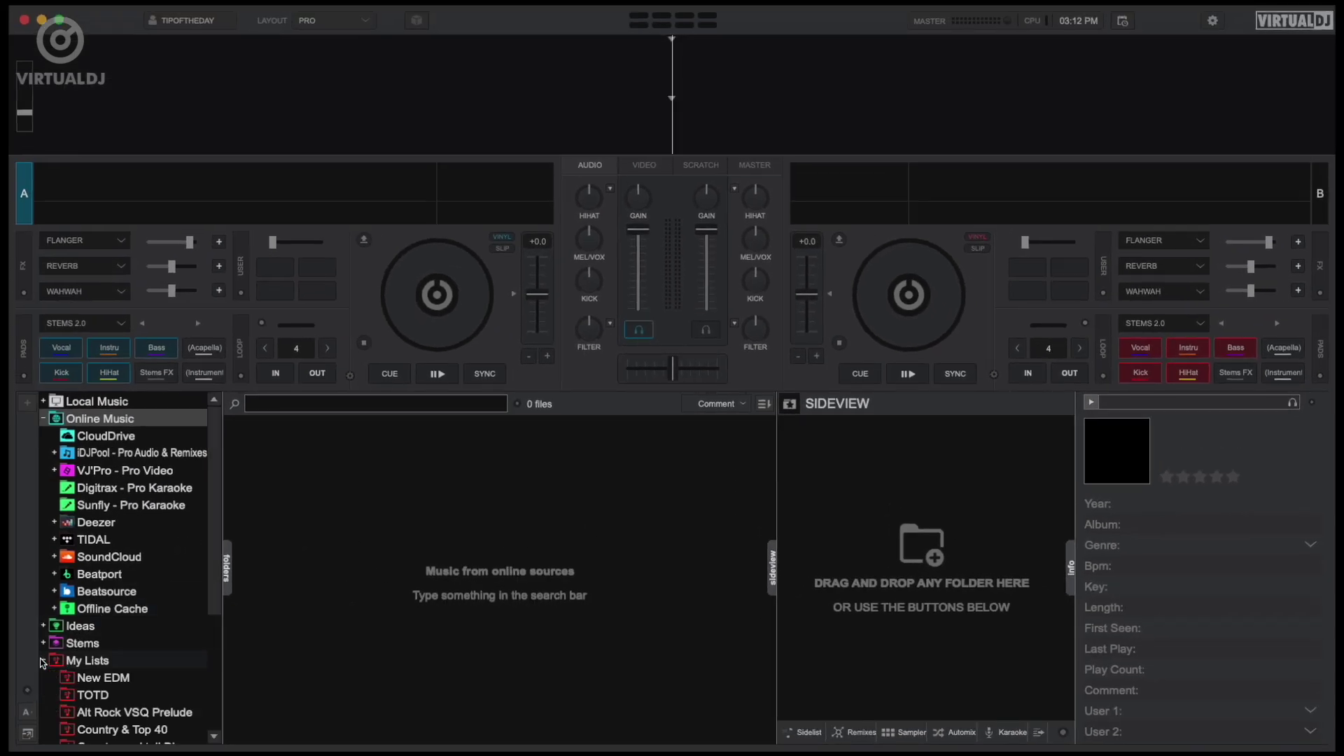
{"action": "left_click", "coordinate": [95, 697]}
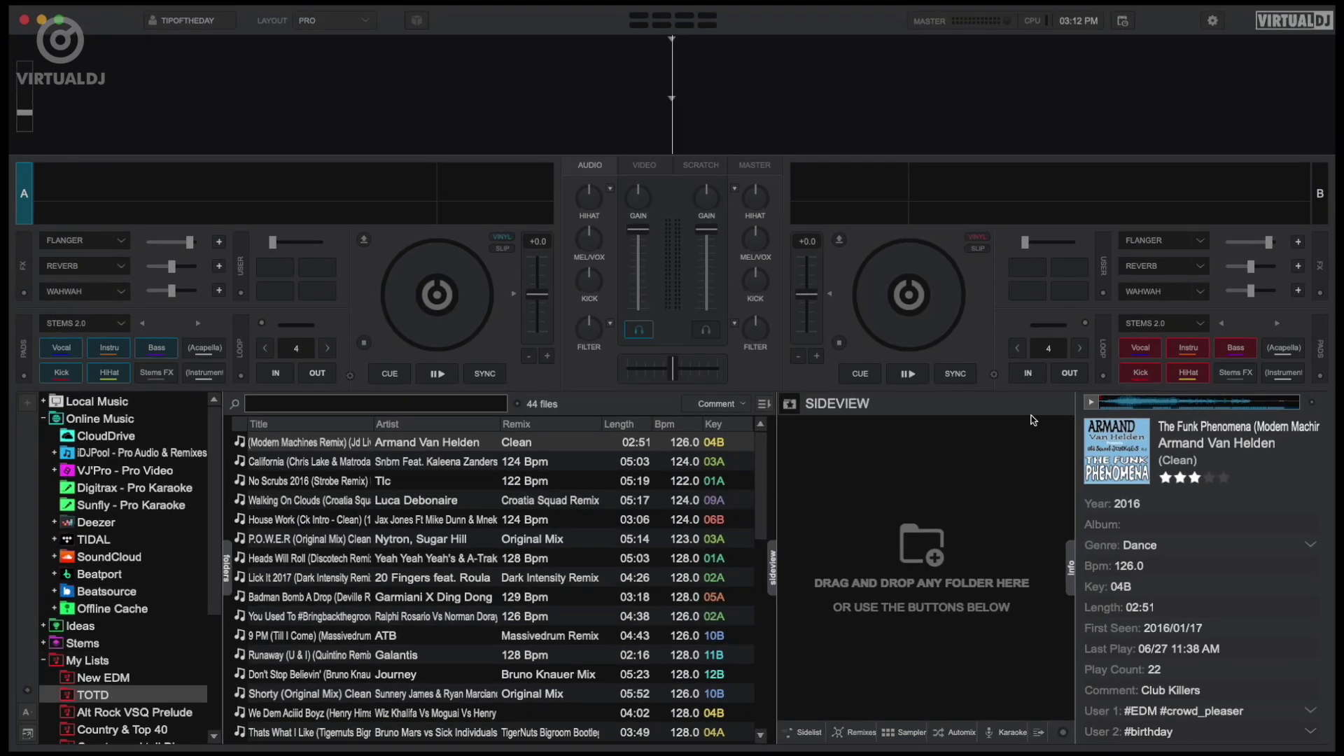
Enable prelisten through the master output and view California, No Scrubs and House Work details.
{"action": "left_click", "coordinate": [1091, 404]}
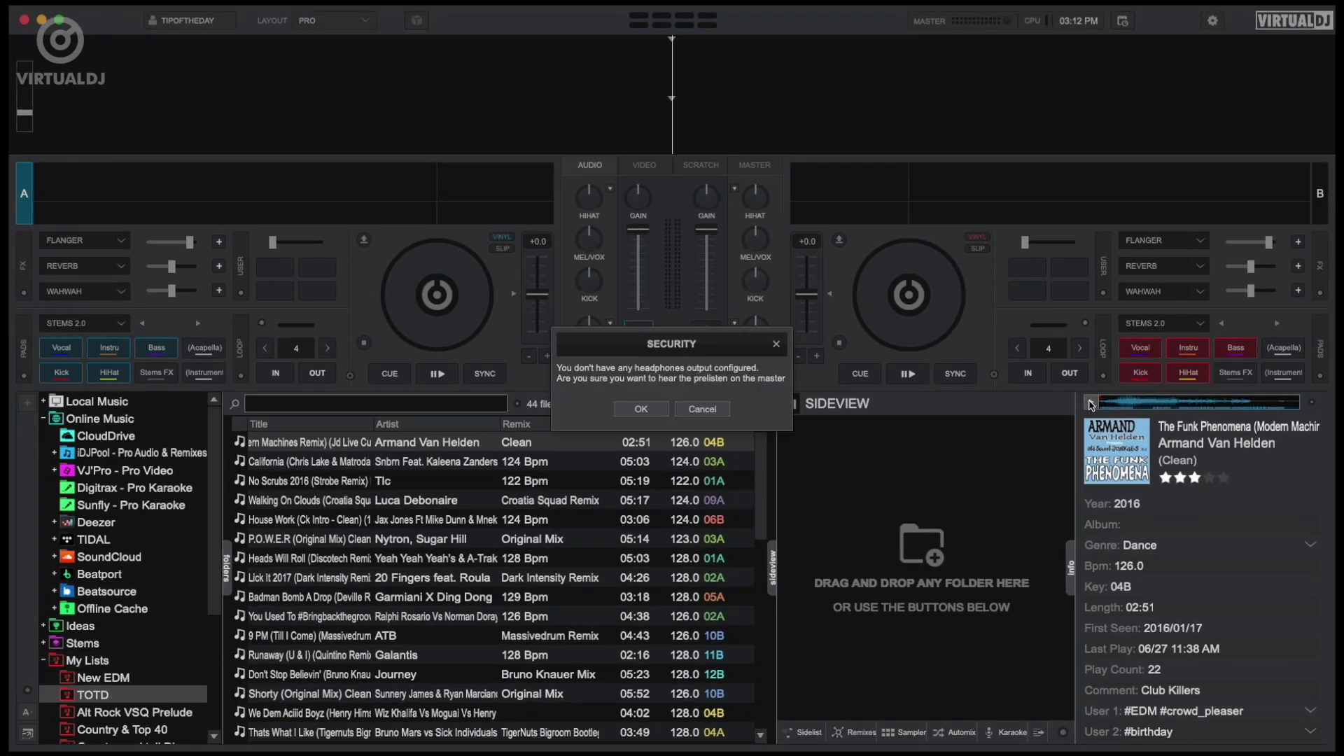
{"action": "left_click", "coordinate": [641, 409]}
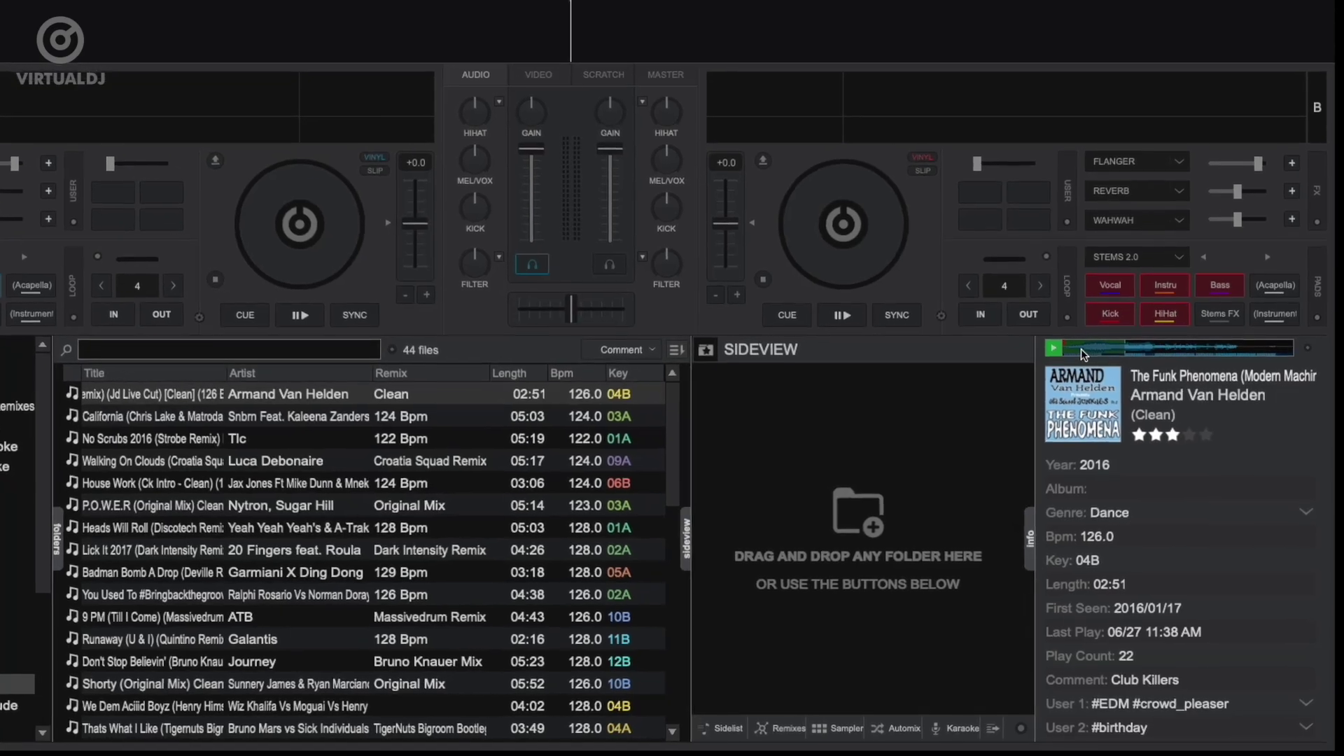
{"action": "left_click", "coordinate": [294, 410]}
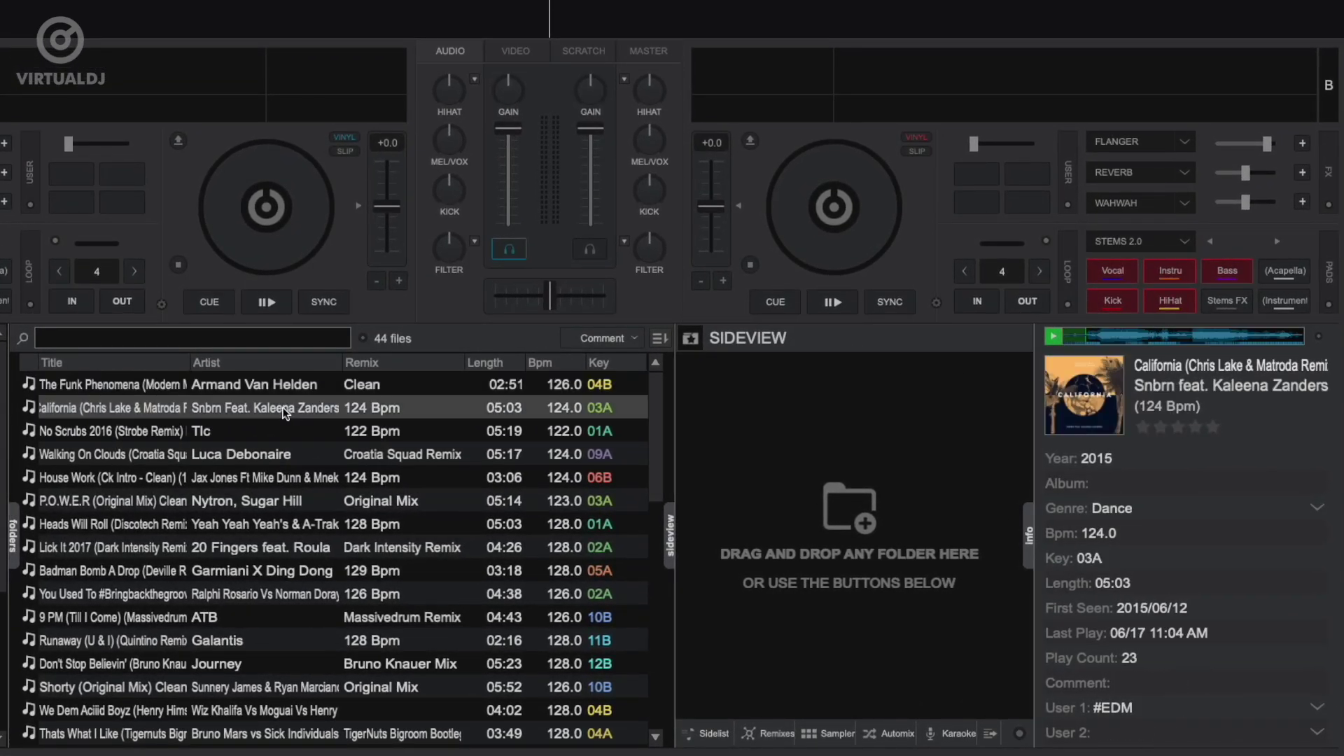
{"action": "left_click", "coordinate": [214, 432]}
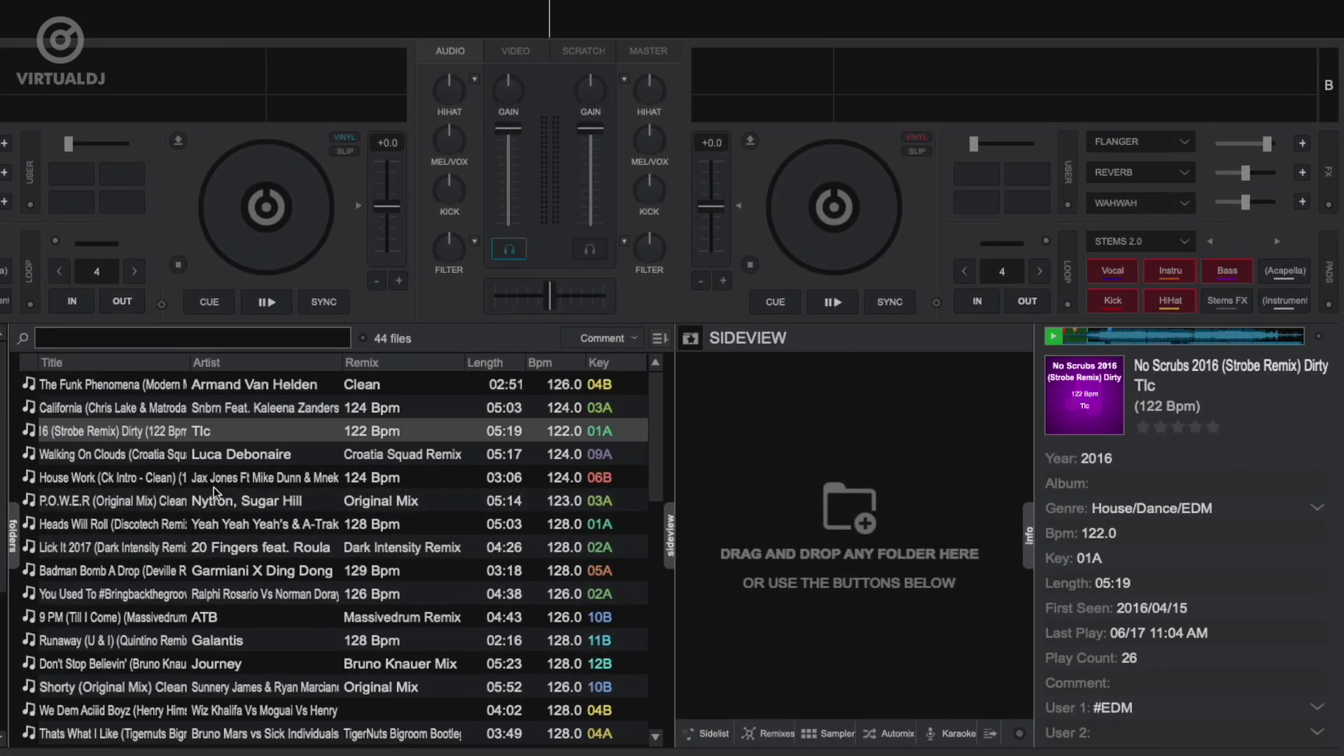
{"action": "left_click", "coordinate": [216, 479]}
Scroll past I Had Some Help and select P.Y.T. (Pretty Young Thing).
{"action": "scroll", "coordinate": [217, 612], "scroll_direction": "down", "scroll_amount": 1}
{"action": "scroll", "coordinate": [217, 611], "scroll_direction": "down", "scroll_amount": 9}
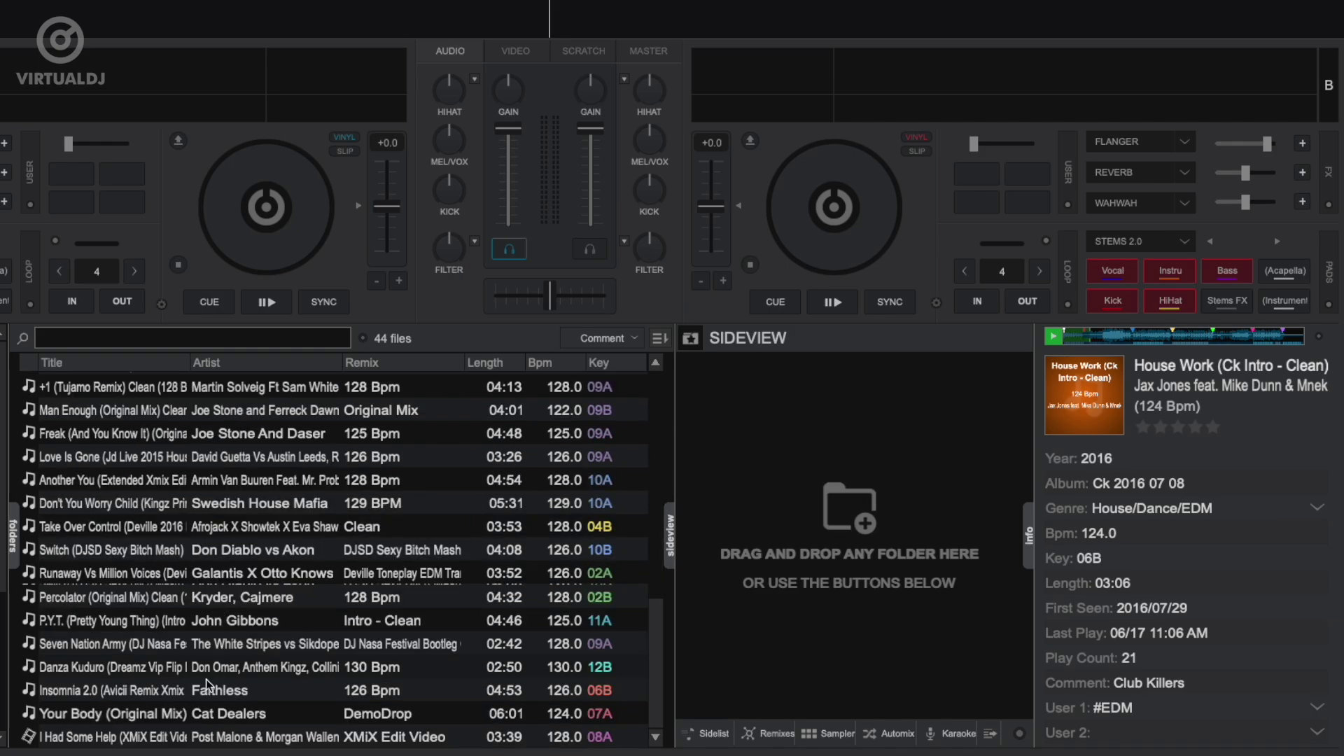
{"action": "left_click", "coordinate": [196, 738]}
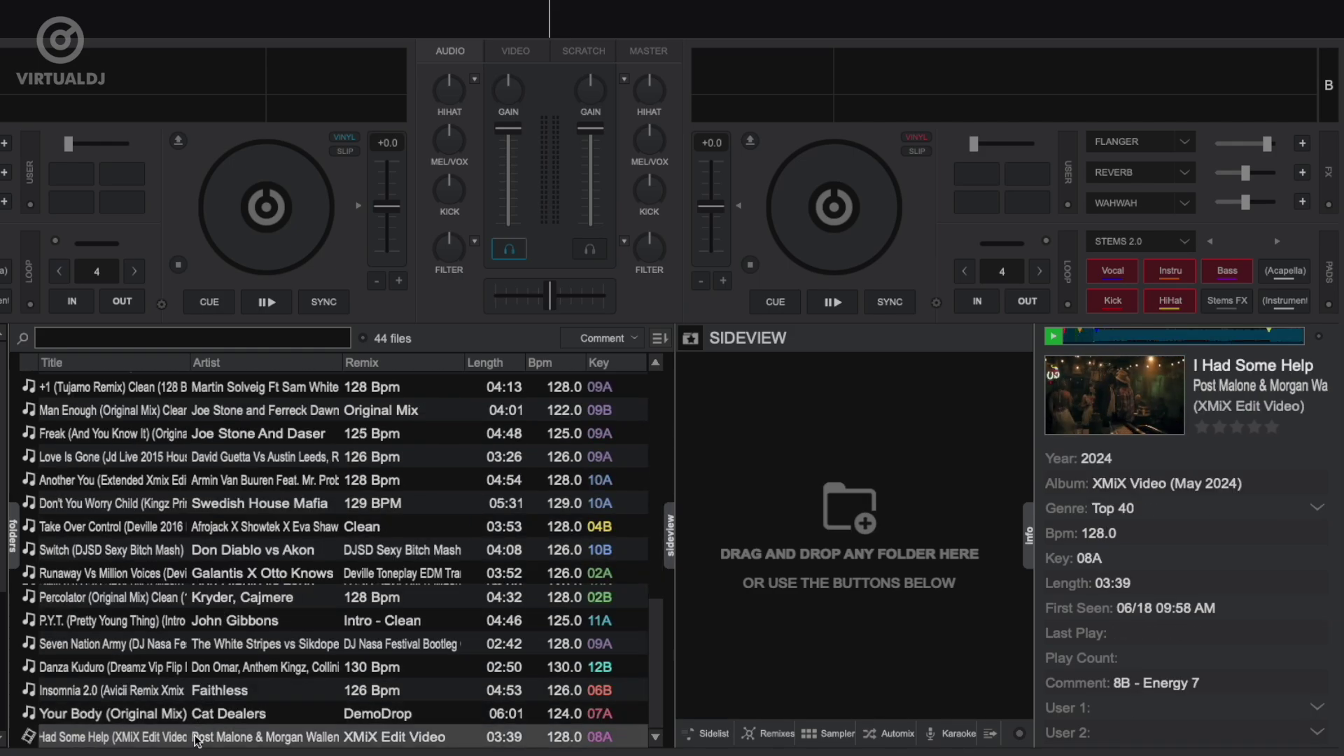
{"action": "left_click", "coordinate": [140, 622]}
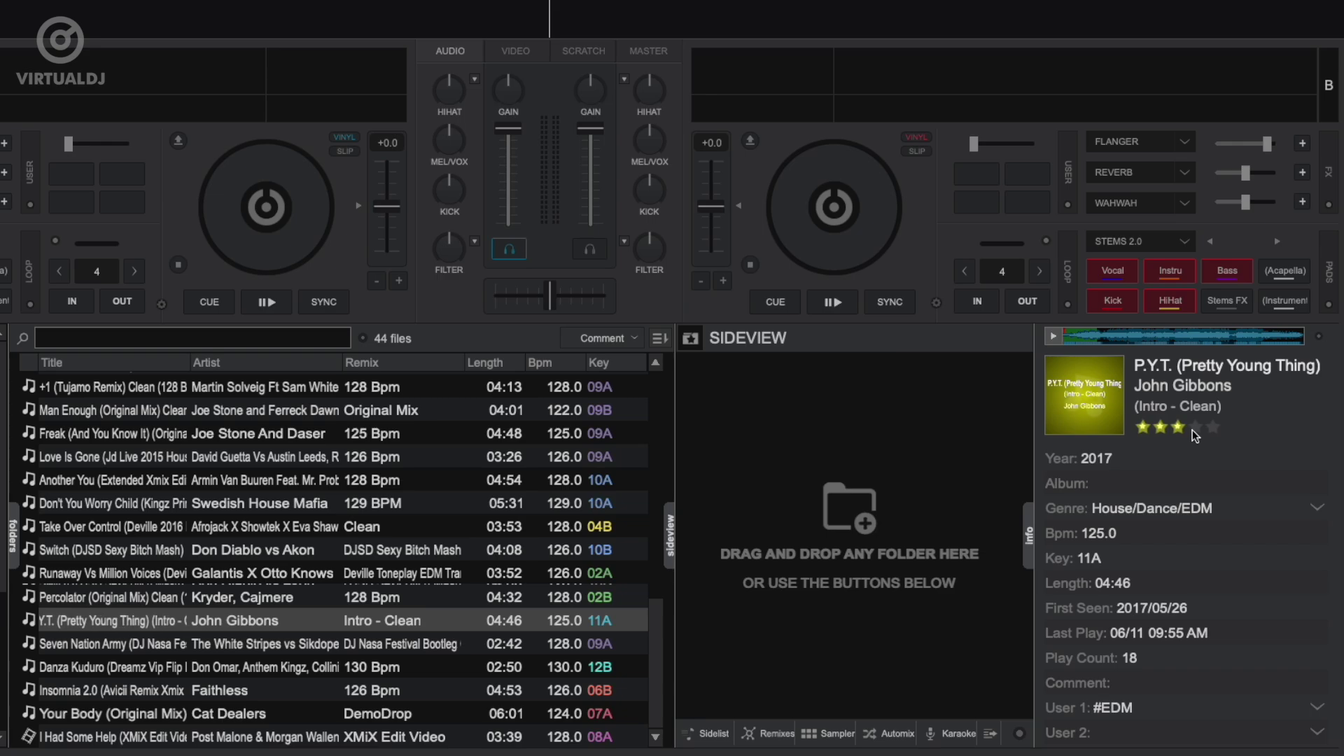
Load P.Y.T. onto deck 1 and switch its genre from House/Dance/EDM to Electro House.
{"action": "key", "text": "Left"}
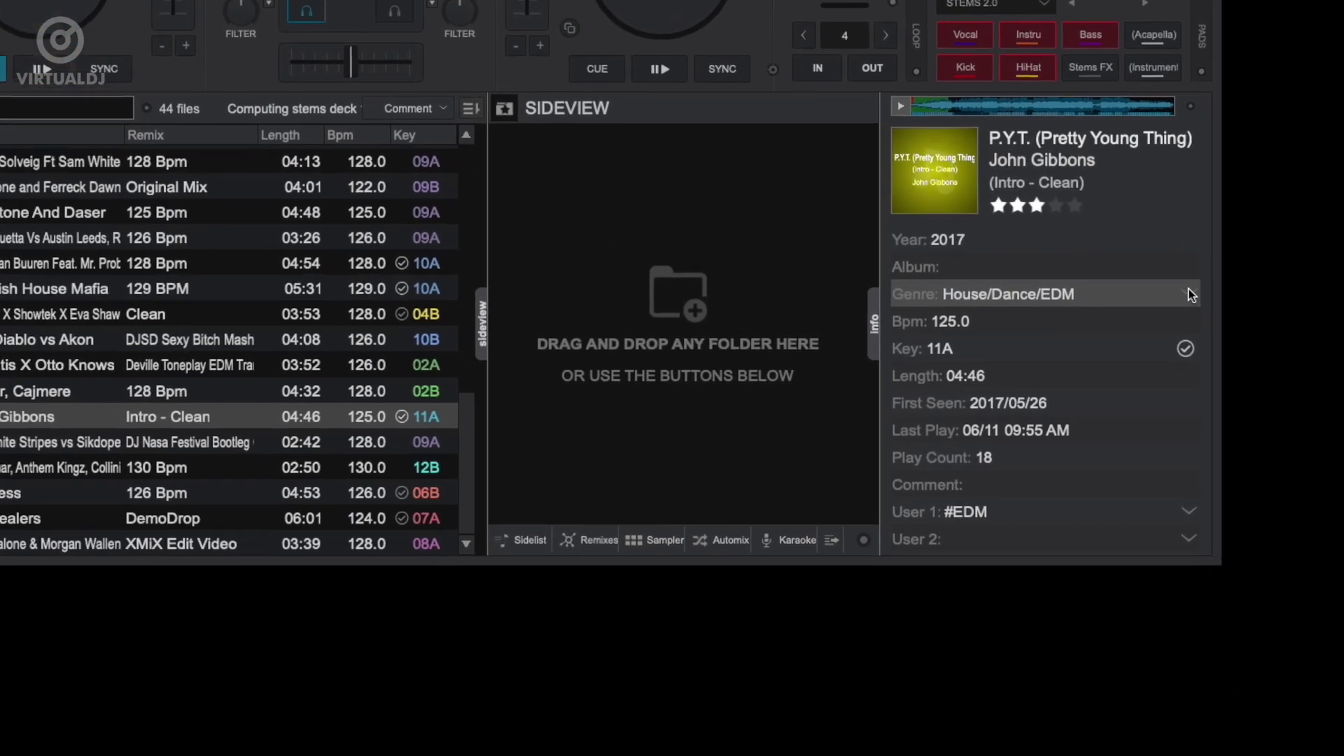
{"action": "left_click", "coordinate": [1244, 379]}
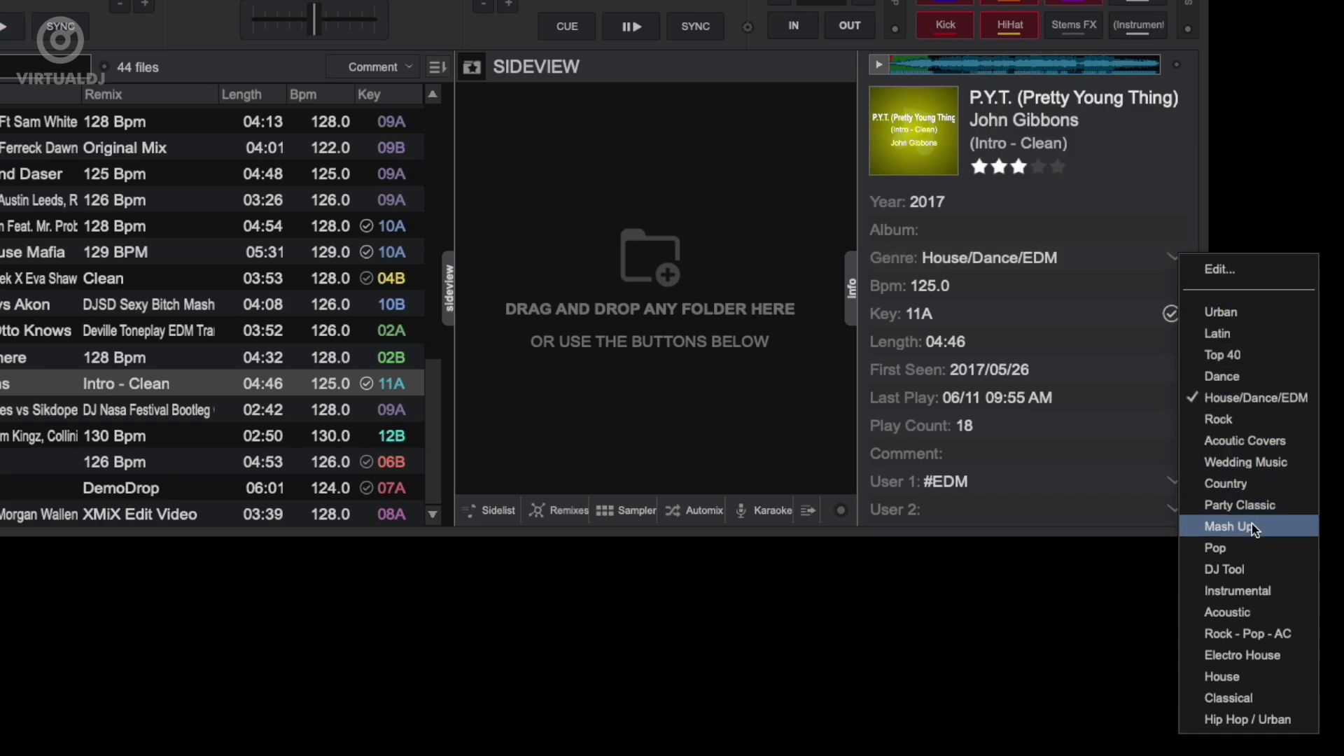
{"action": "left_click", "coordinate": [1249, 647]}
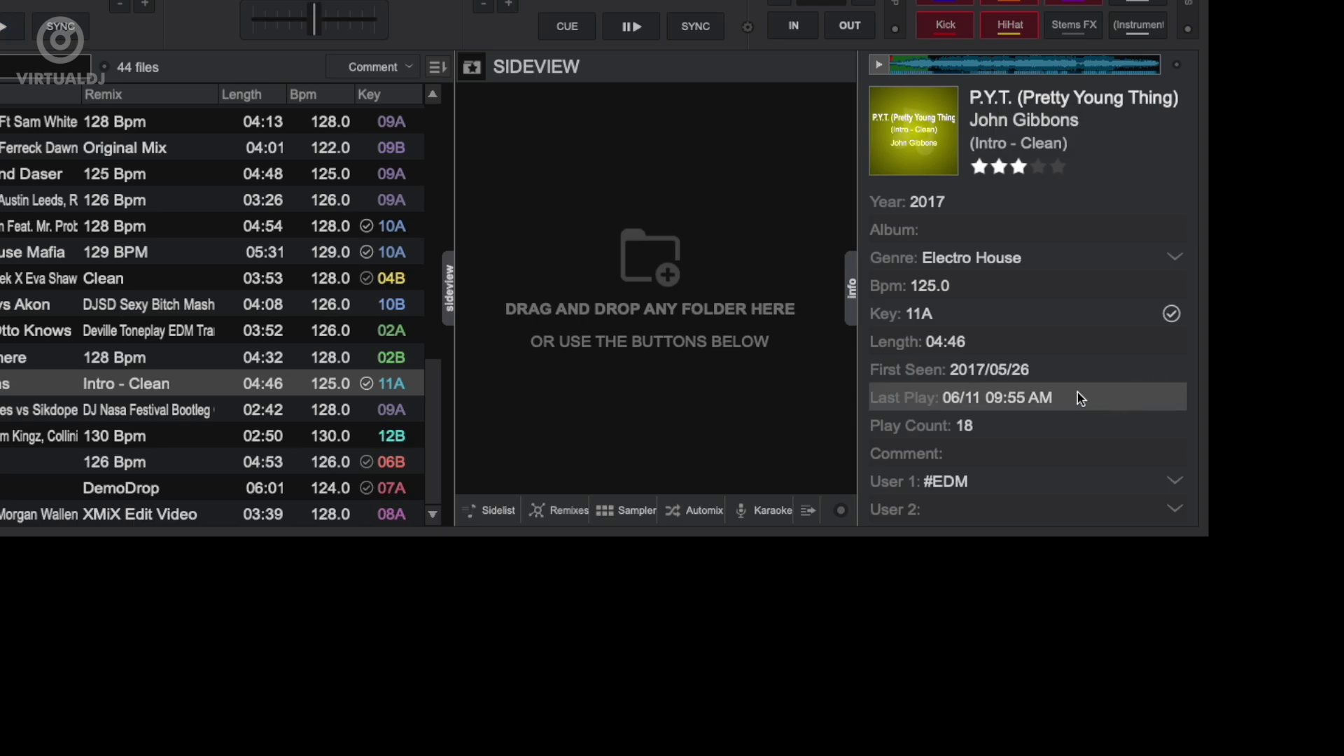
{"action": "mouse_move", "coordinate": [1078, 397]}
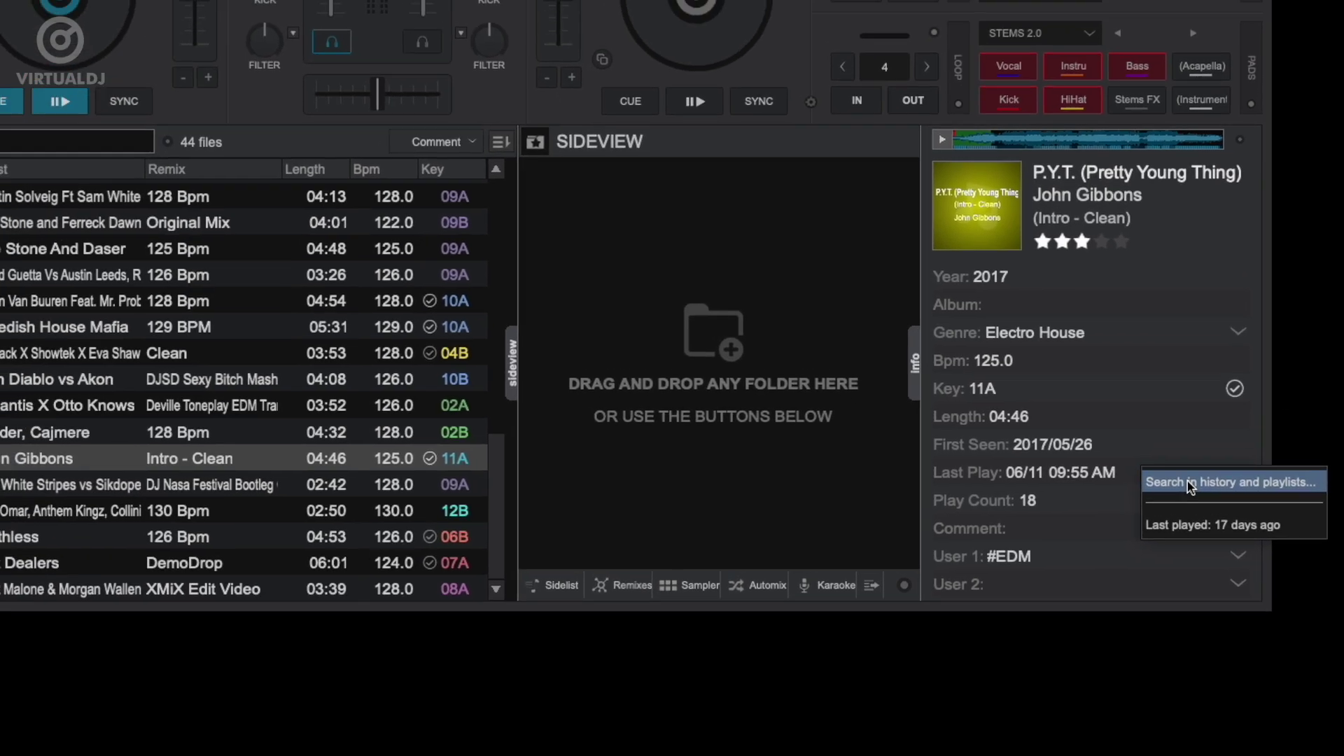
Search playlists for P.Y.T., view its 2020-06-05 history session, then return to the TOTD list.
{"action": "left_click", "coordinate": [1134, 407]}
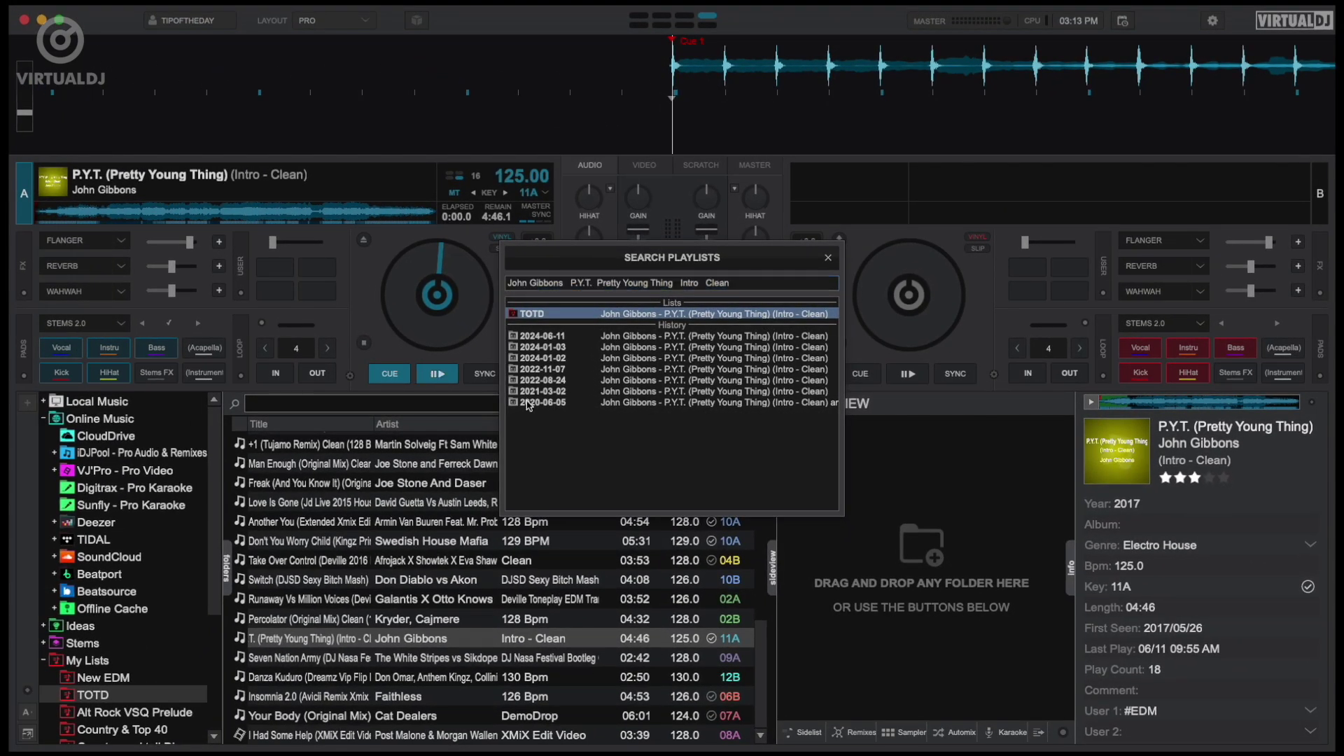
{"action": "left_click", "coordinate": [528, 402]}
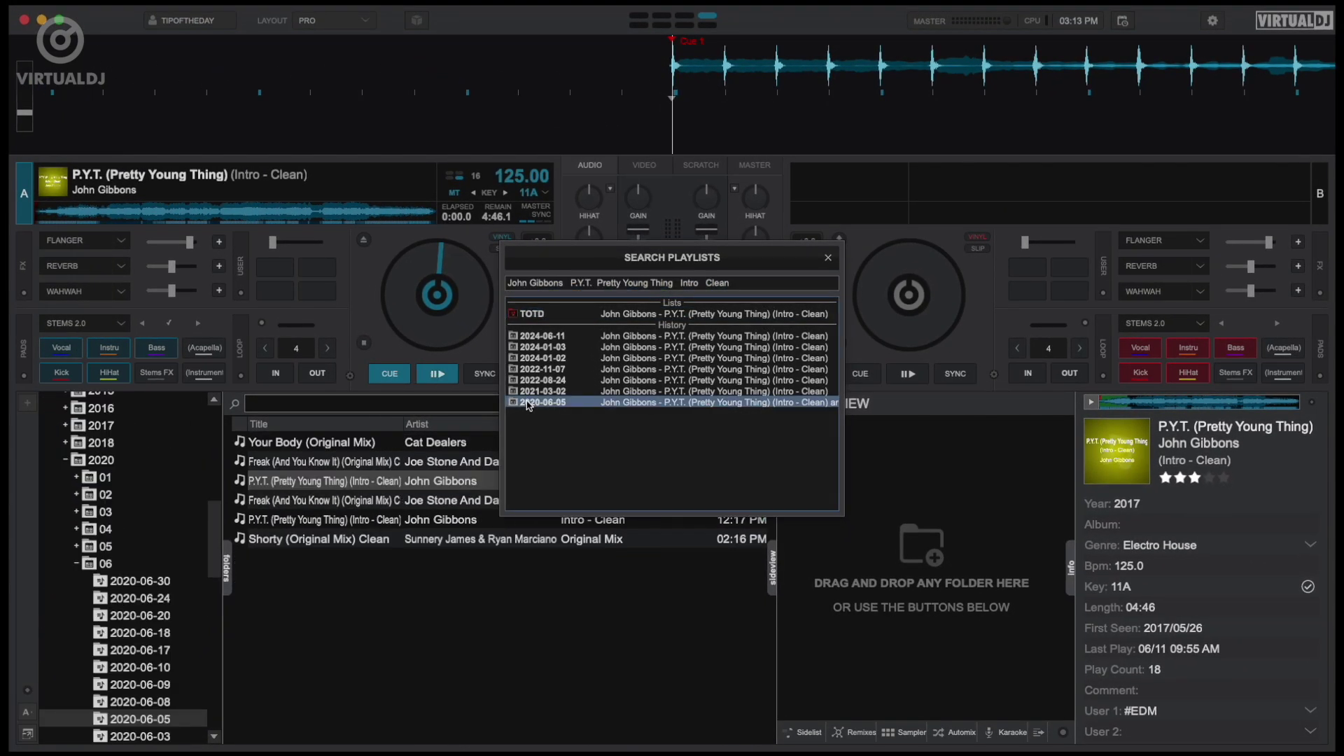
{"action": "left_click", "coordinate": [828, 260]}
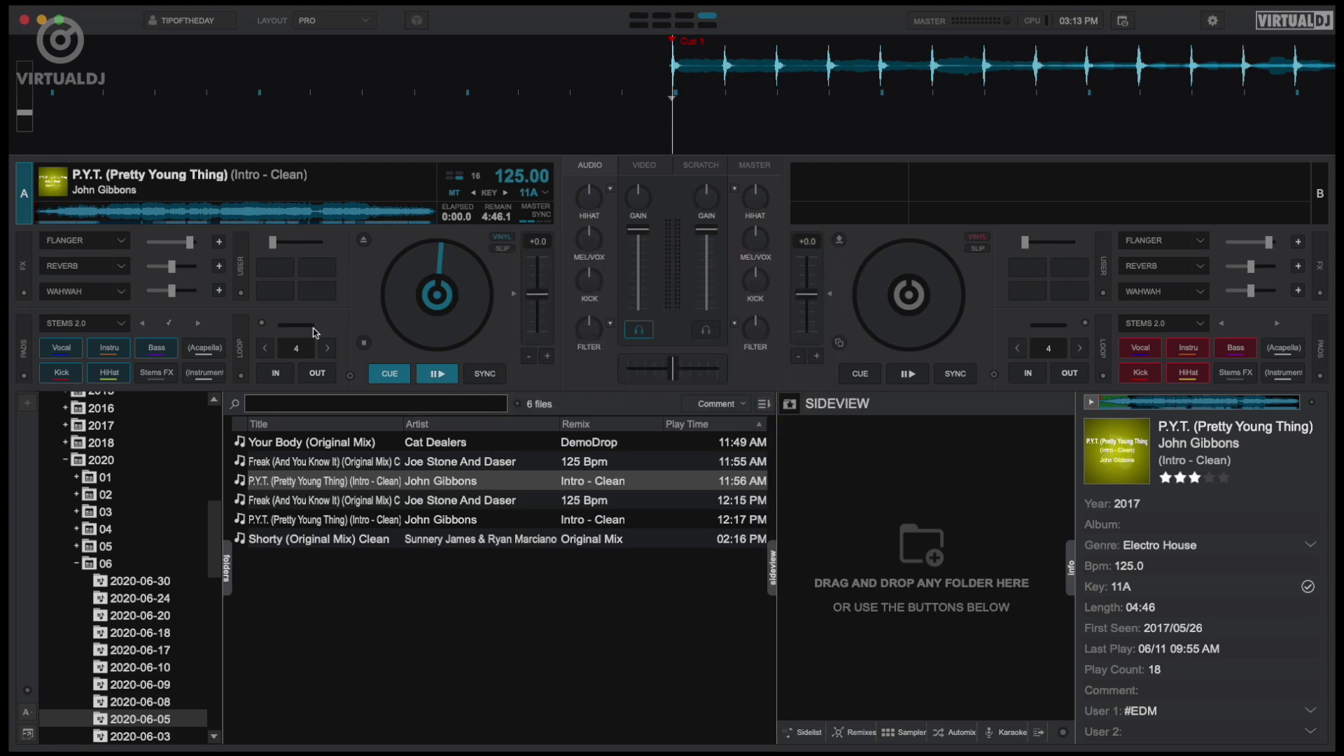
{"action": "left_click", "coordinate": [66, 460]}
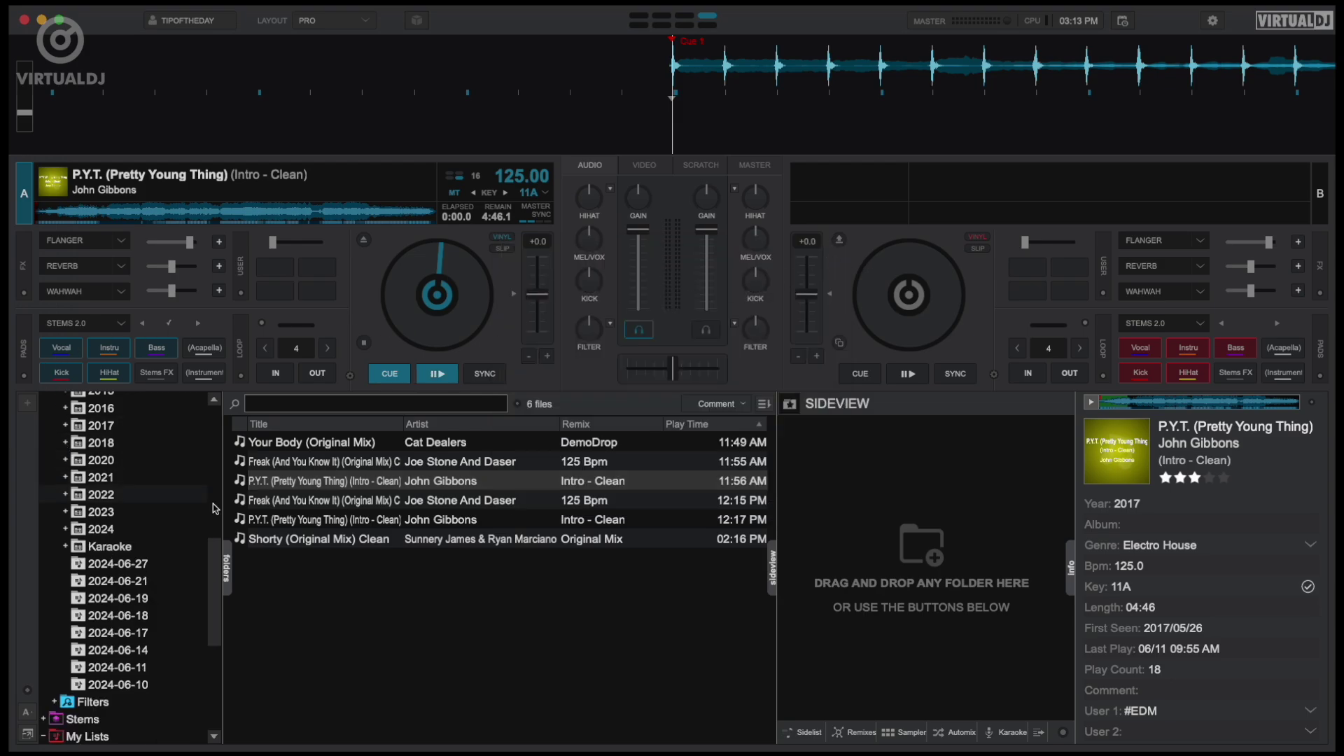
{"action": "scroll", "coordinate": [140, 574], "scroll_direction": "down", "scroll_amount": 5}
{"action": "left_click", "coordinate": [92, 503]}
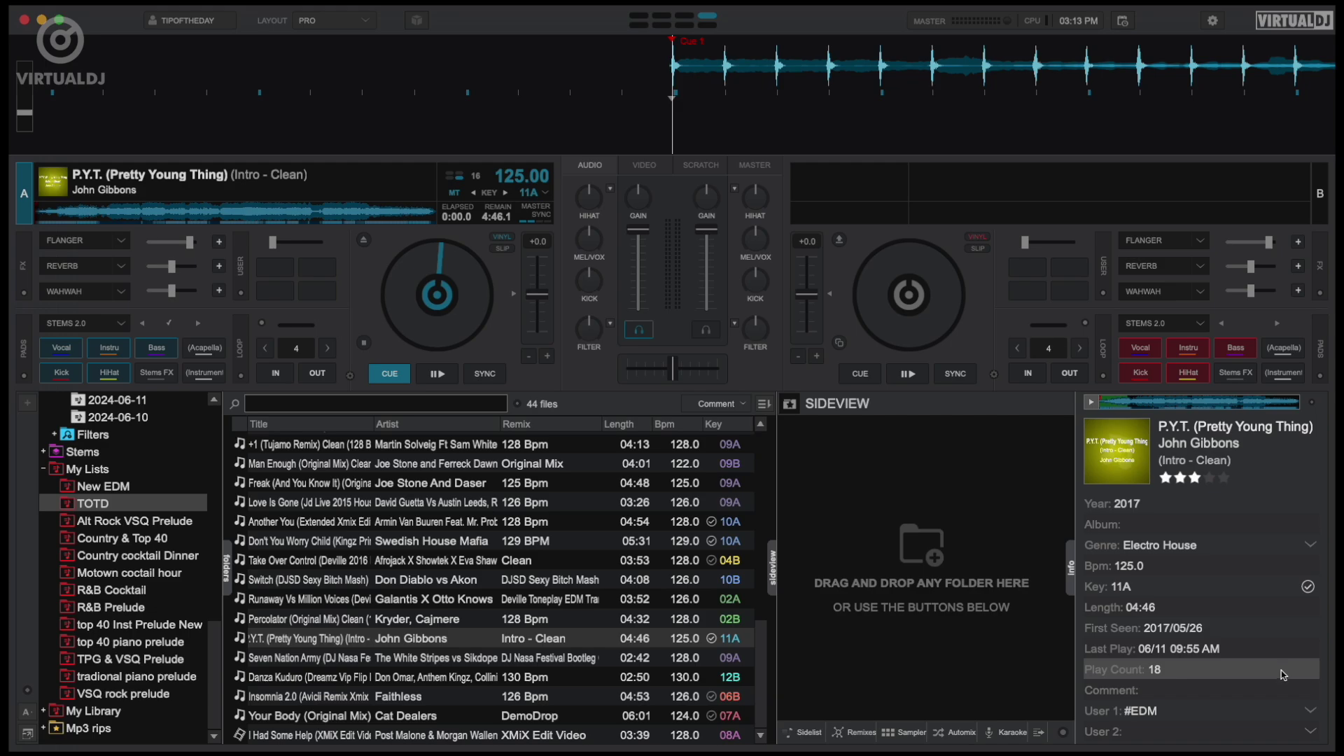
Give P.Y.T. the comment 'EDM #anthemRemix' and check its User 1 hashtag #EDM.
{"action": "left_click", "coordinate": [1253, 697]}
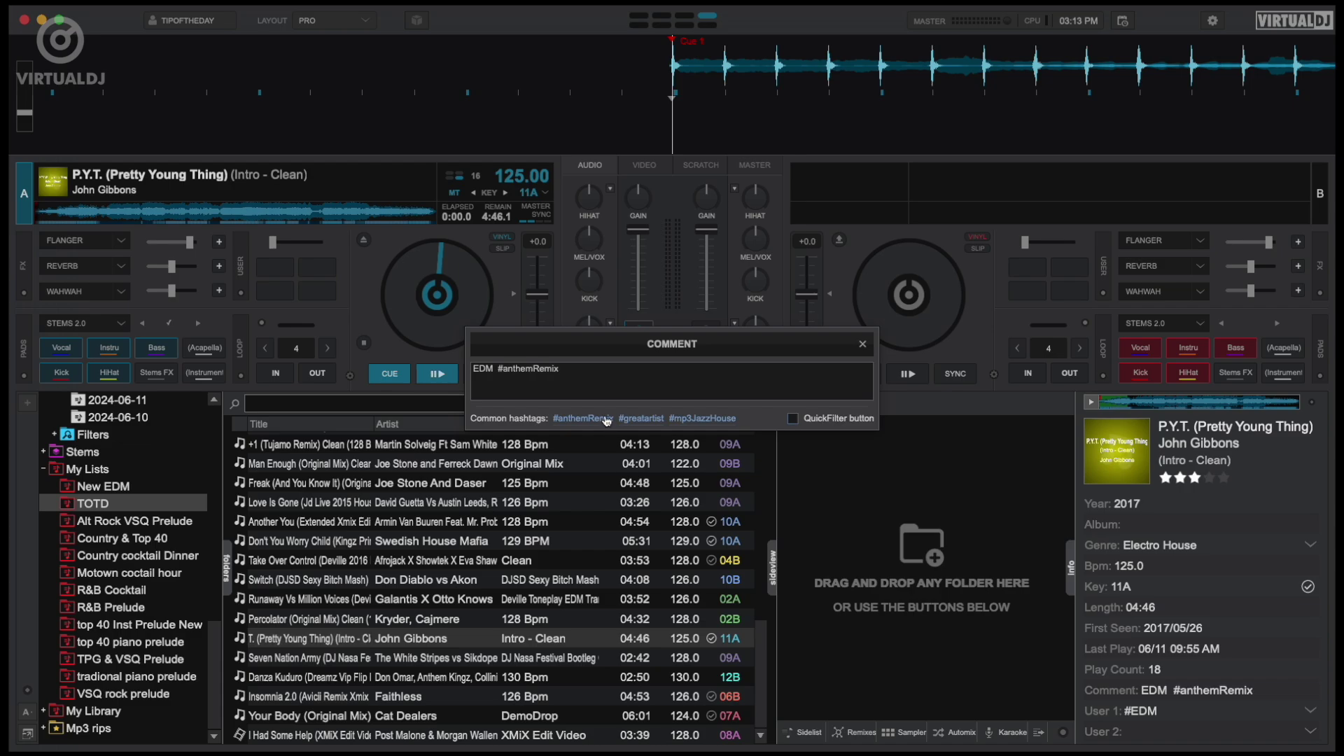
{"action": "left_click", "coordinate": [862, 344]}
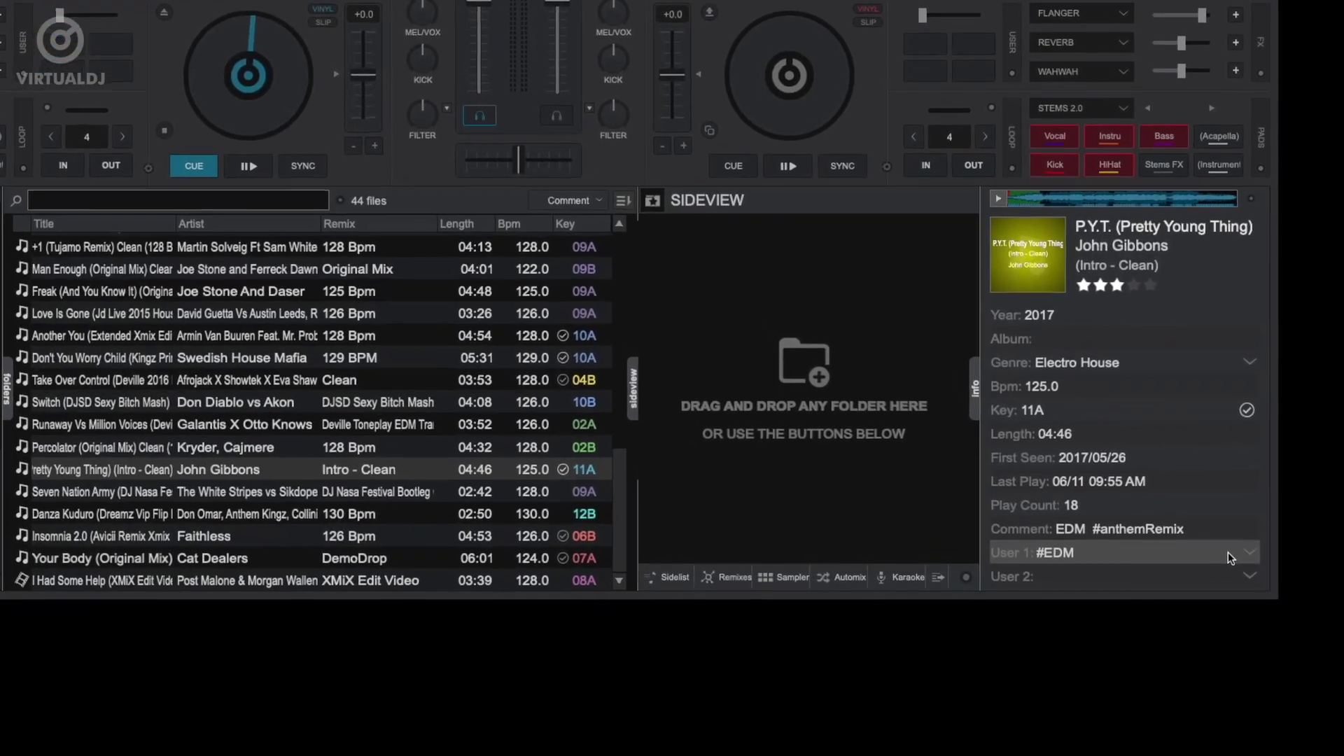
{"action": "left_click", "coordinate": [1253, 603]}
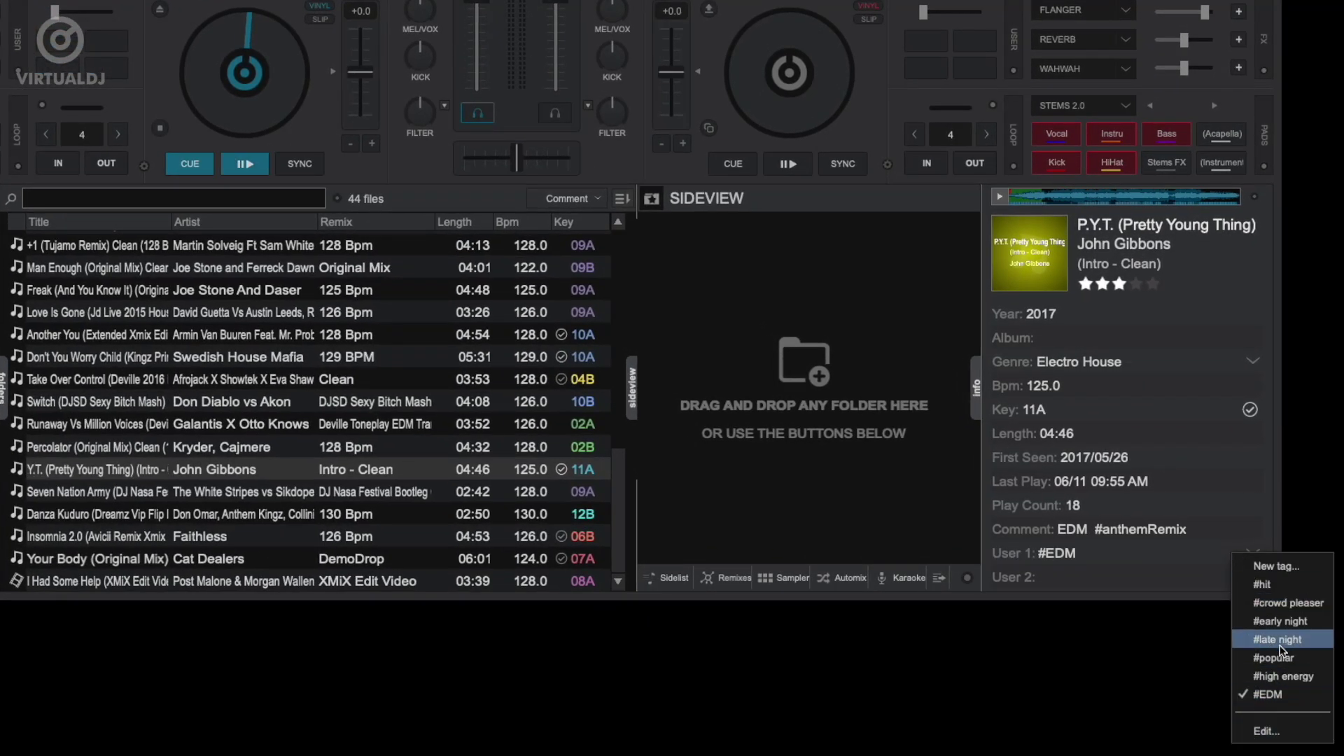
Tag P.Y.T. #underground in User 2 and glance at the favourite hashtags editor.
{"action": "left_click", "coordinate": [1139, 586]}
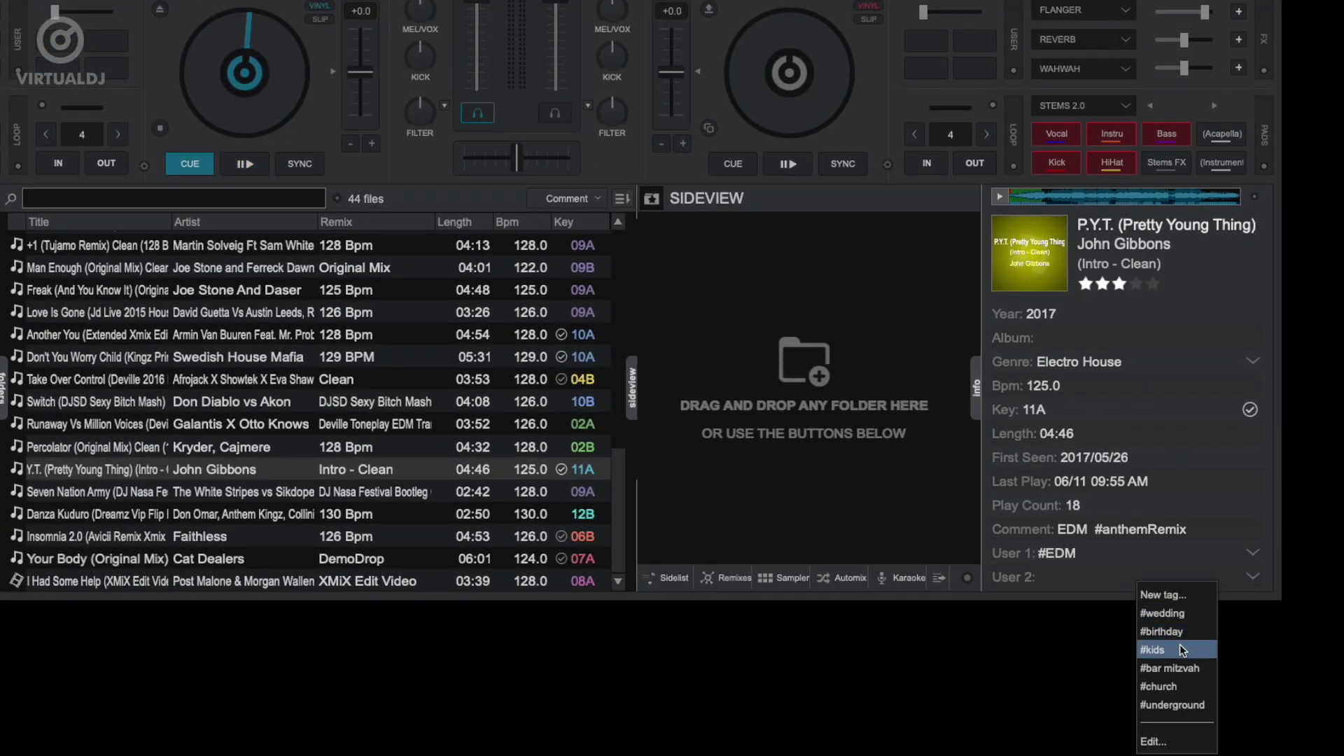
{"action": "left_click", "coordinate": [1164, 713]}
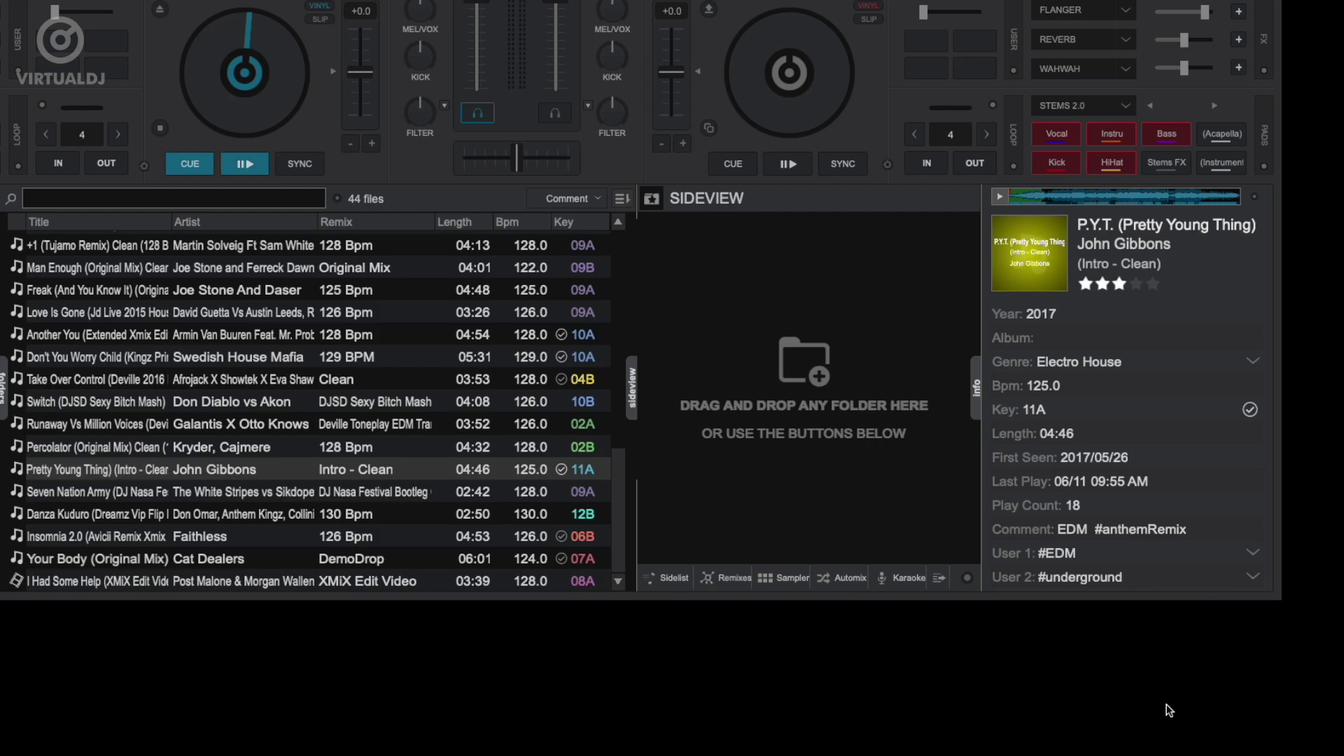
{"action": "left_click", "coordinate": [1248, 583]}
{"action": "left_click", "coordinate": [1262, 745]}
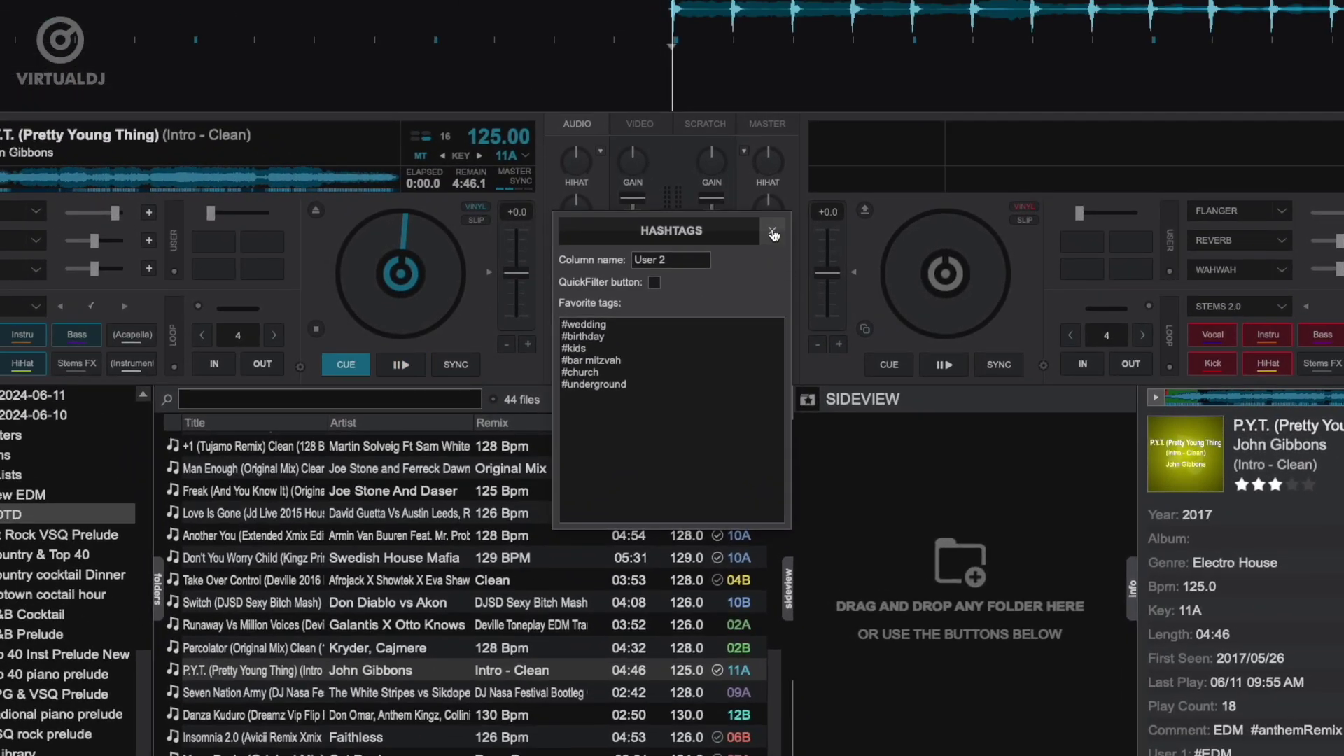
{"action": "left_click", "coordinate": [773, 234]}
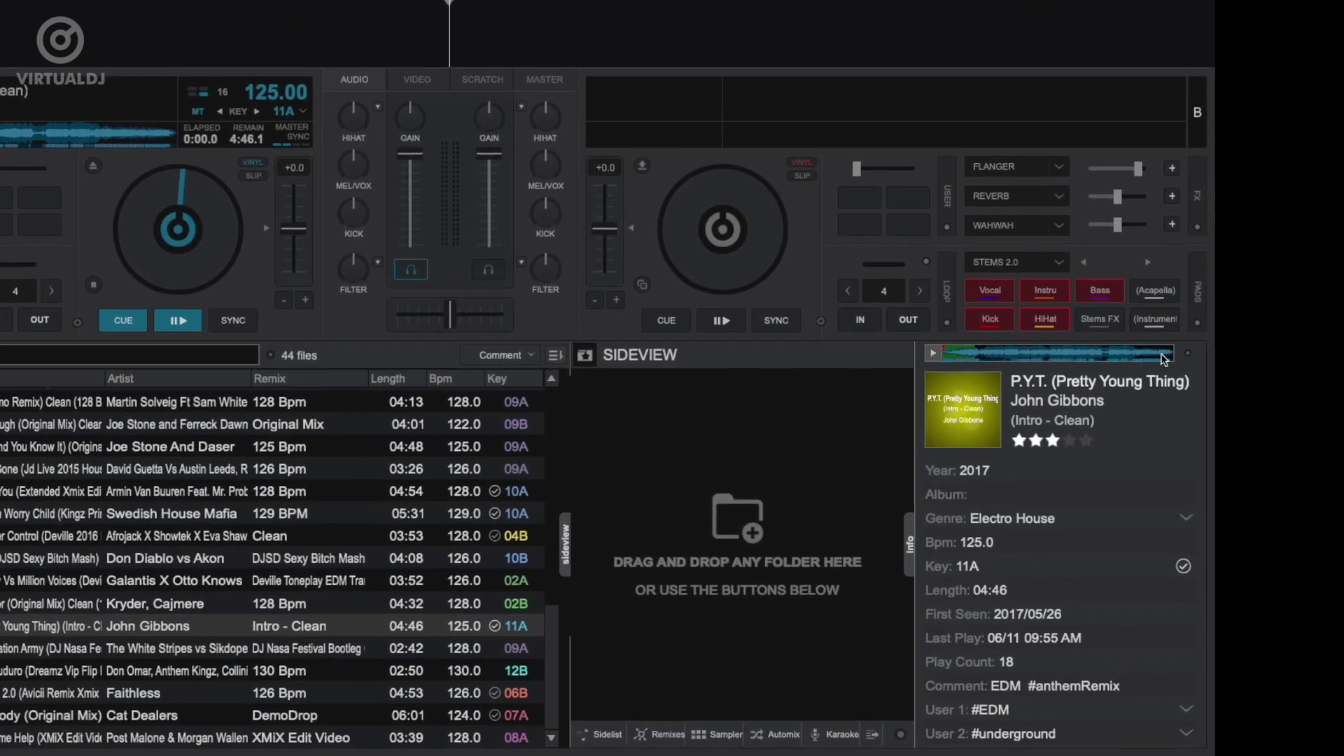
Peek at P.Y.T.'s tag editor, then show the Info panel's Fields list.
{"action": "left_click", "coordinate": [1188, 354]}
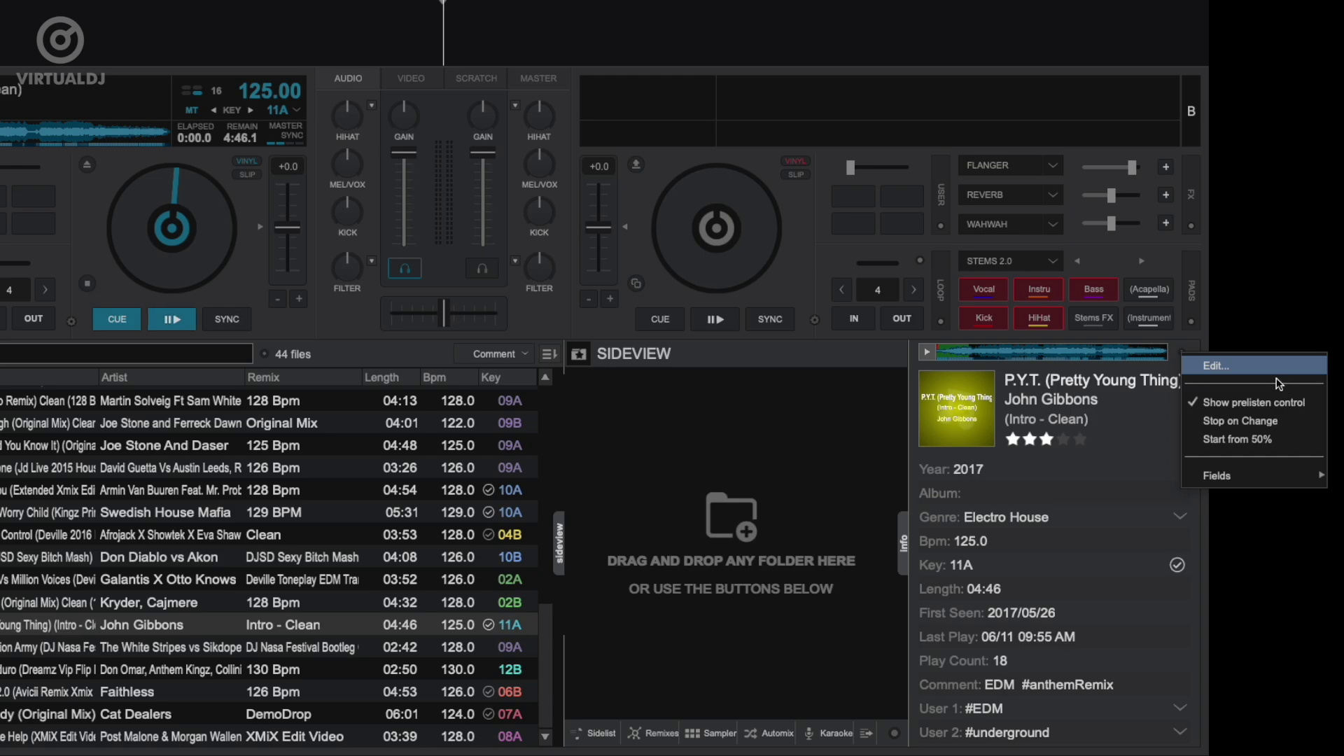
{"action": "left_click", "coordinate": [1215, 365]}
{"action": "left_click", "coordinate": [743, 85]}
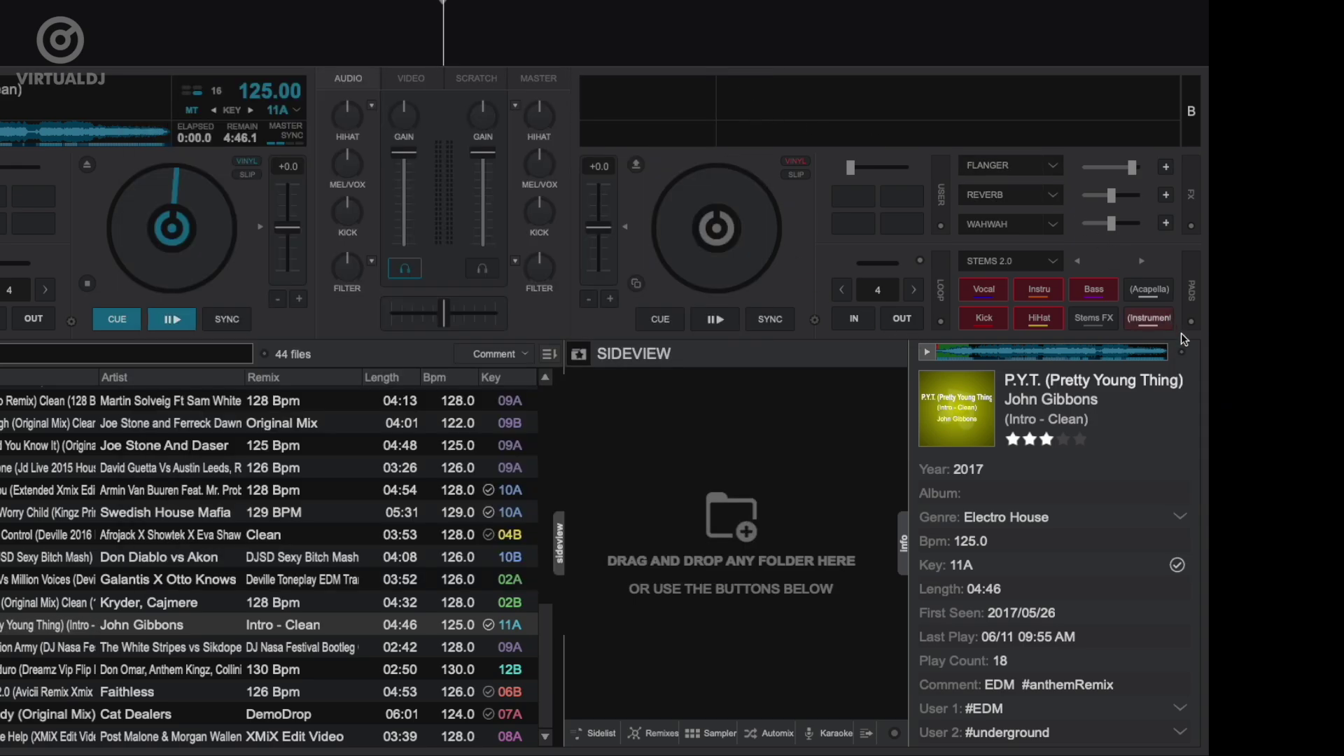
{"action": "left_click", "coordinate": [1183, 355]}
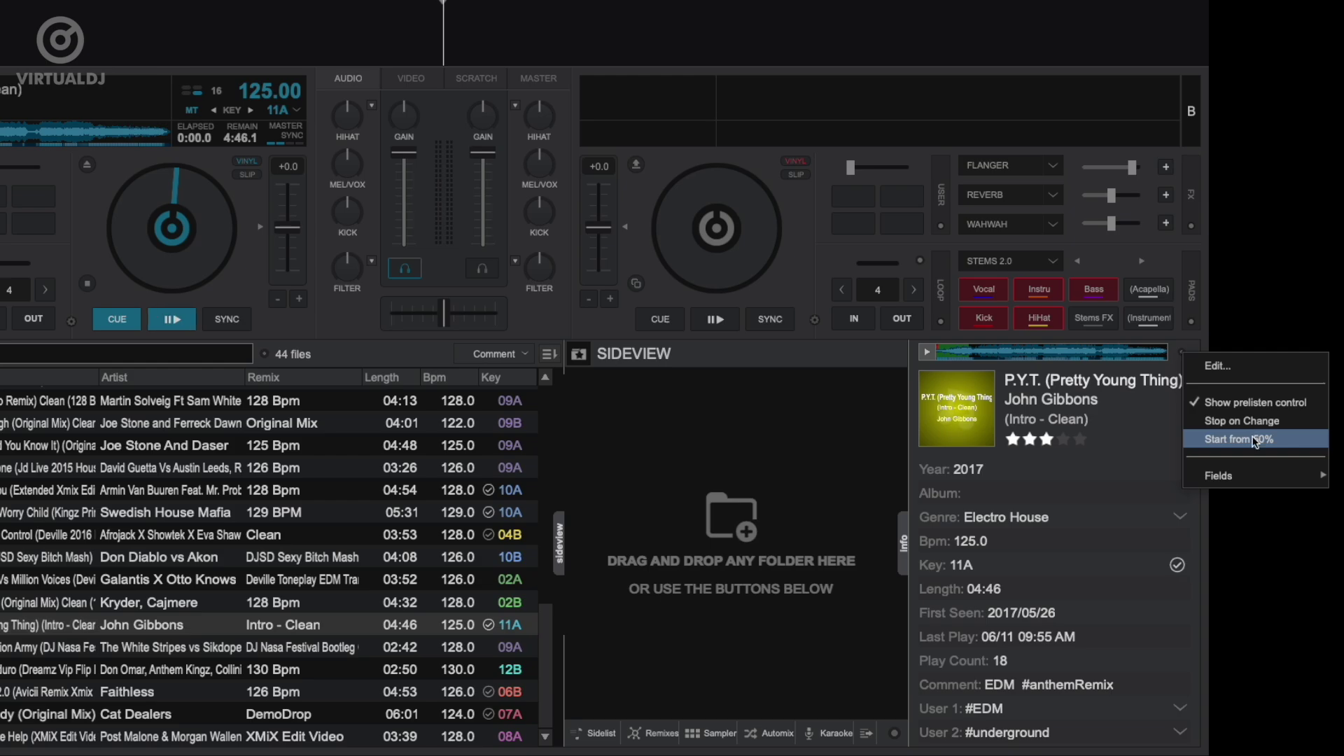
{"action": "mouse_move", "coordinate": [1255, 478]}
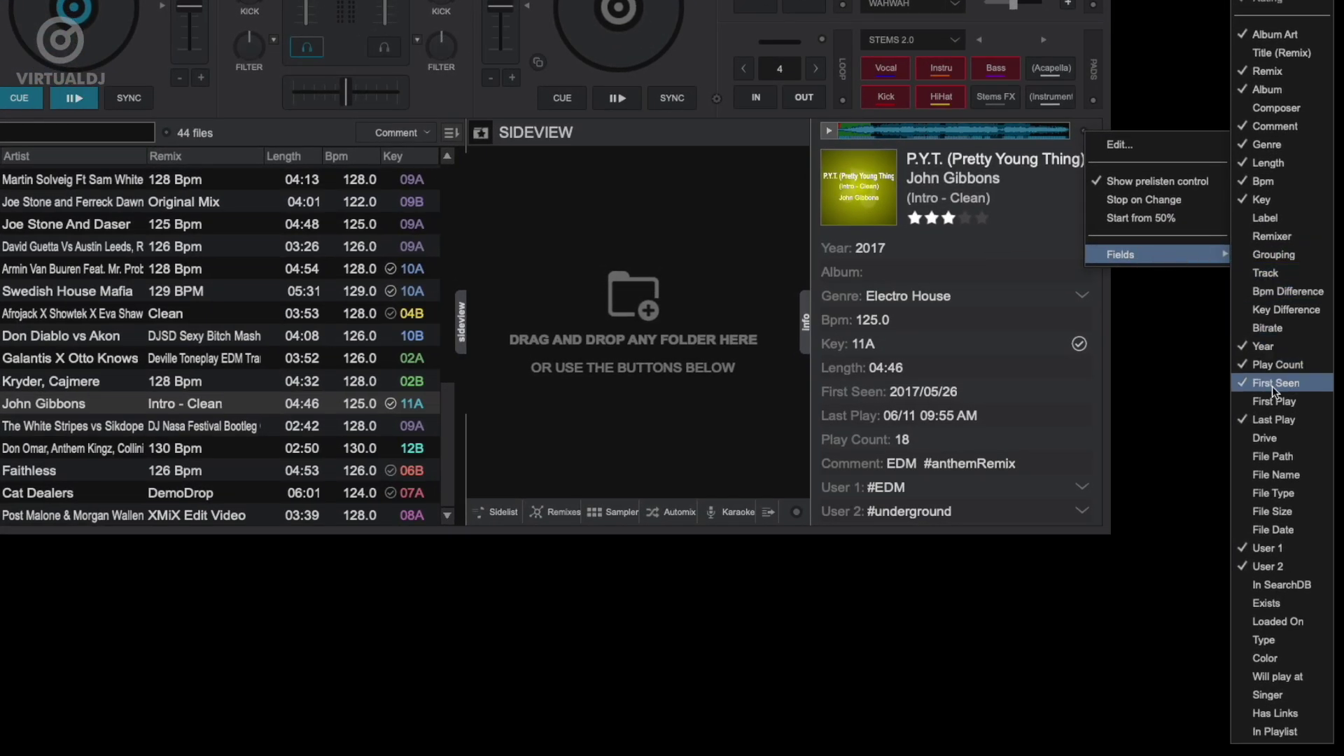
Show the In Playlist field in the Info panel, then start and cancel moving the track.
{"action": "left_click", "coordinate": [1269, 732]}
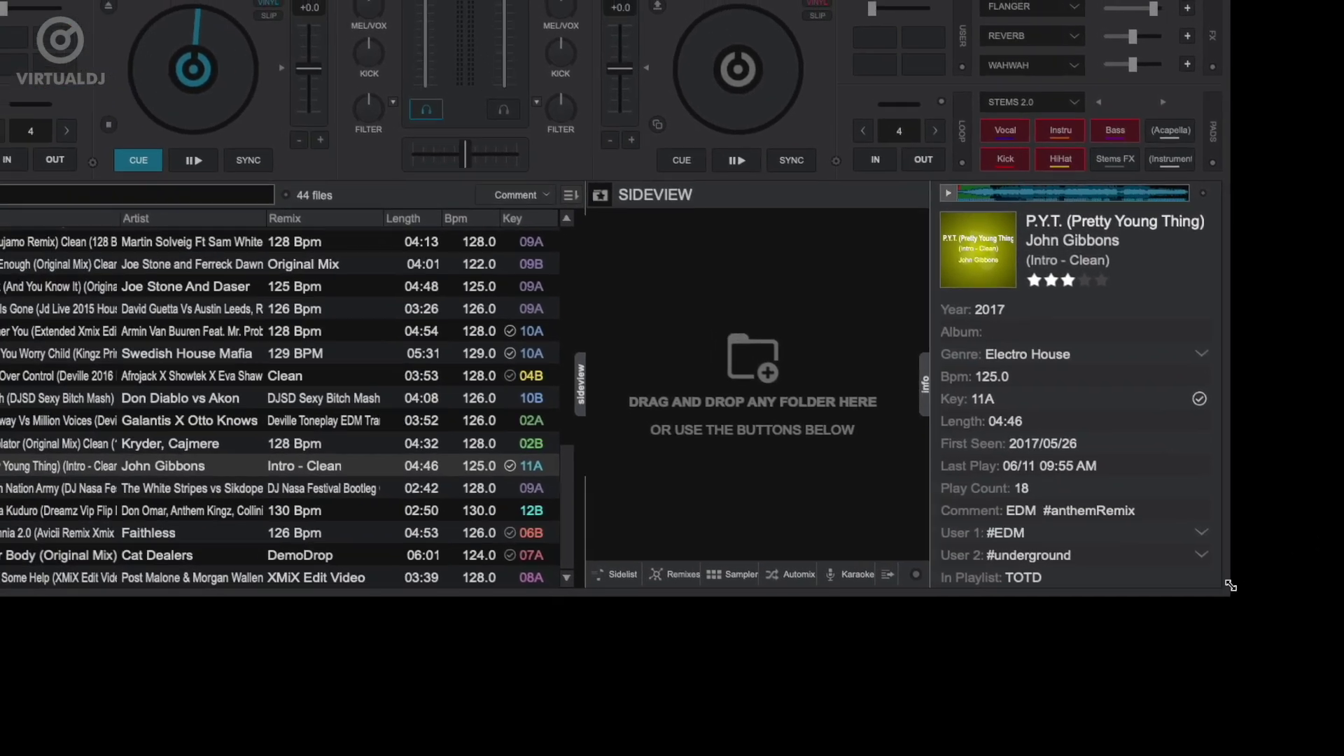
{"action": "left_click", "coordinate": [1051, 582]}
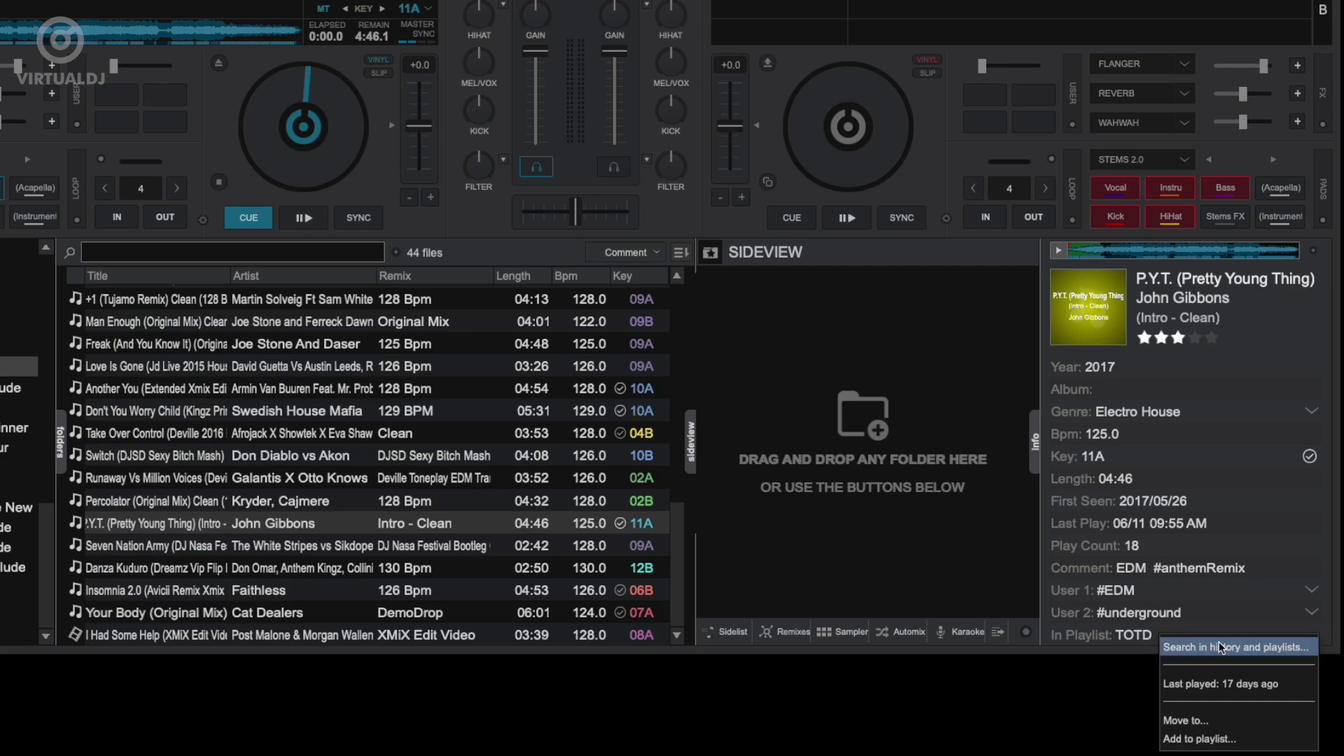
{"action": "left_click", "coordinate": [1277, 731]}
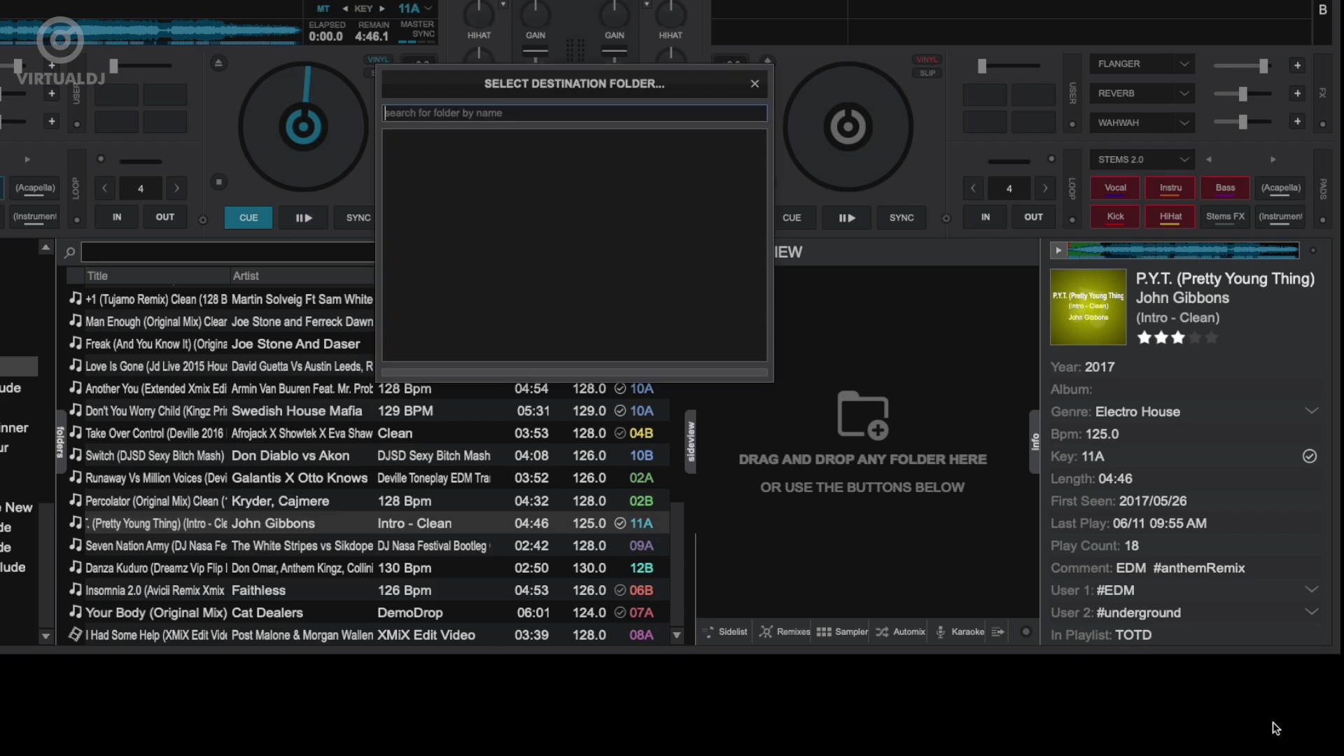
{"action": "left_click", "coordinate": [753, 85]}
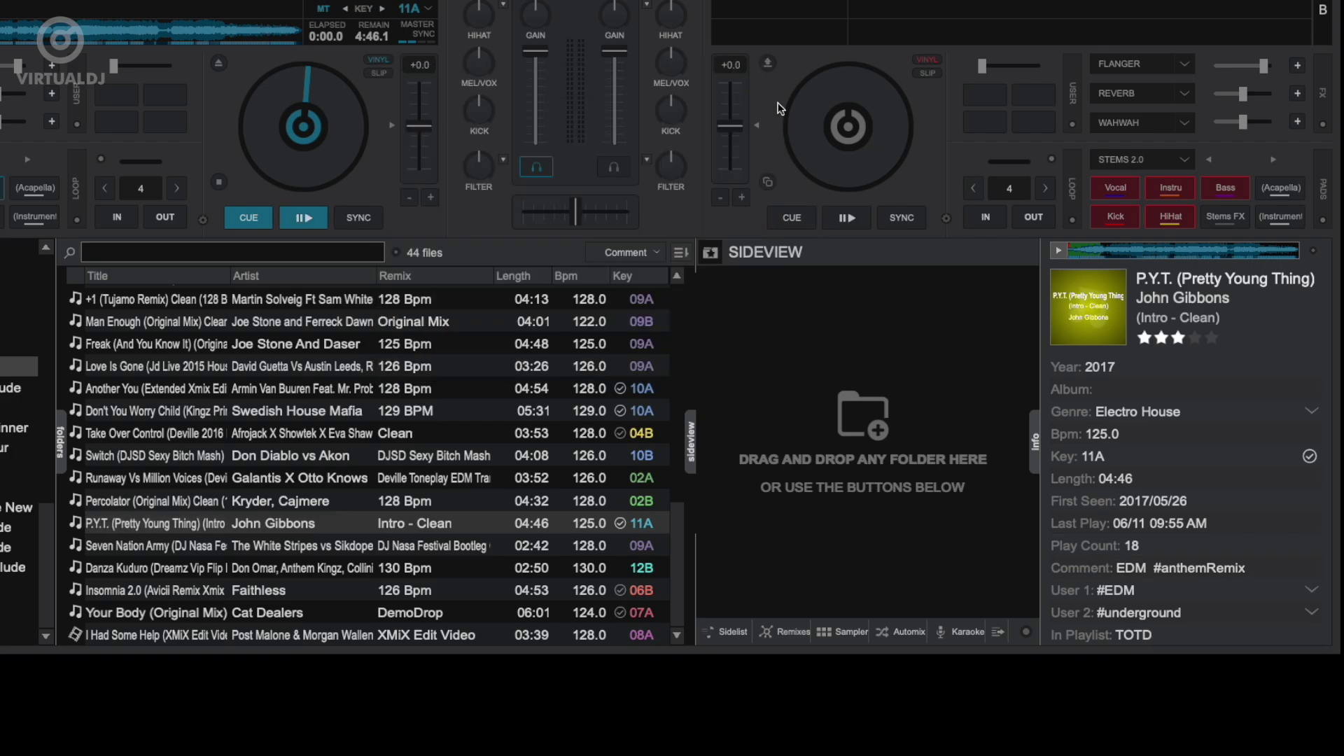
Add P.Y.T. to the New EDM playlist, found by searching 'new'.
{"action": "left_click", "coordinate": [1157, 639]}
{"action": "left_click", "coordinate": [1234, 743]}
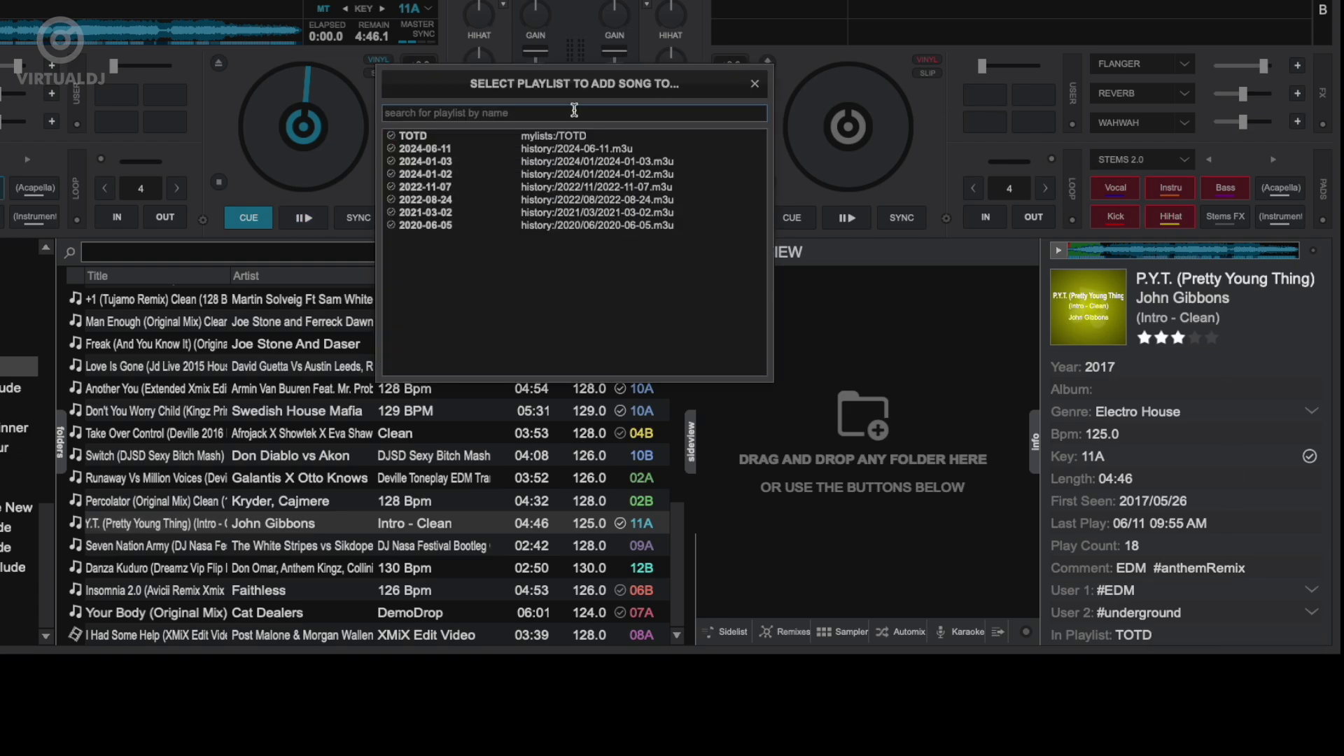
{"action": "type", "text": "new"}
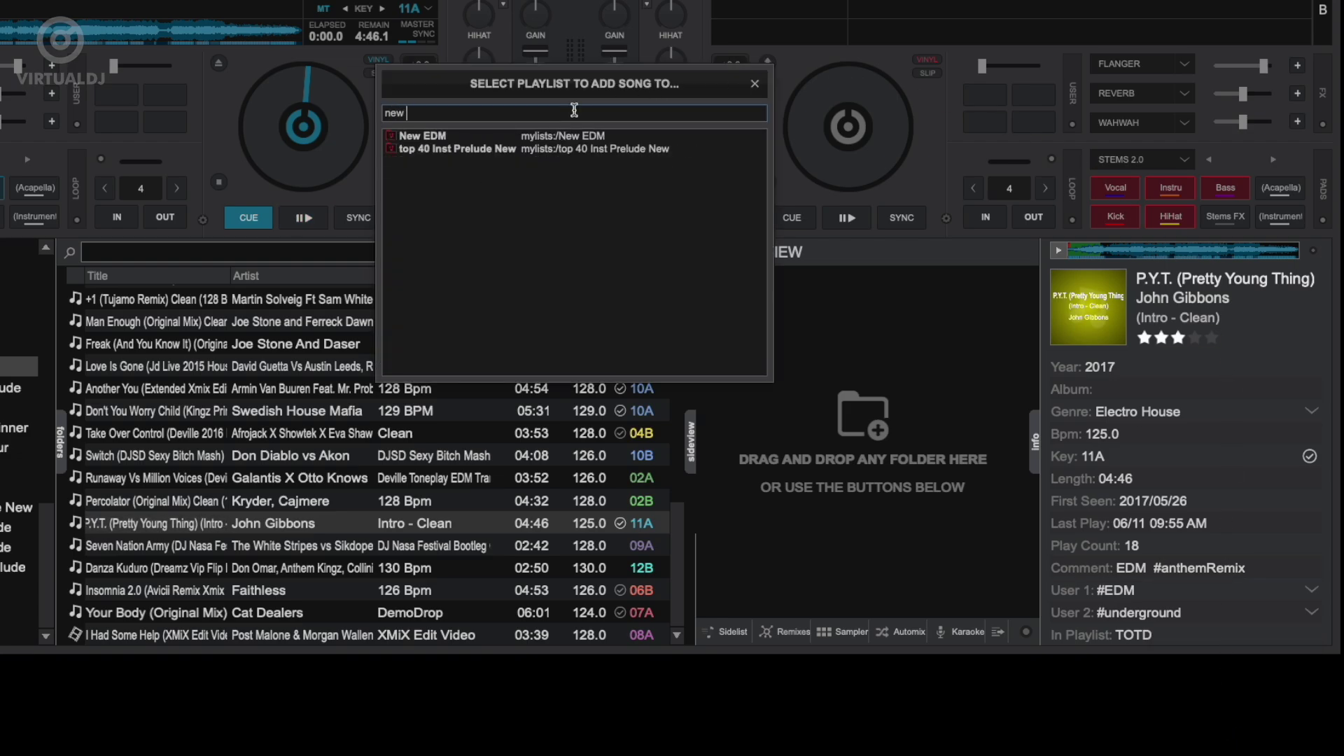
{"action": "left_click", "coordinate": [557, 137]}
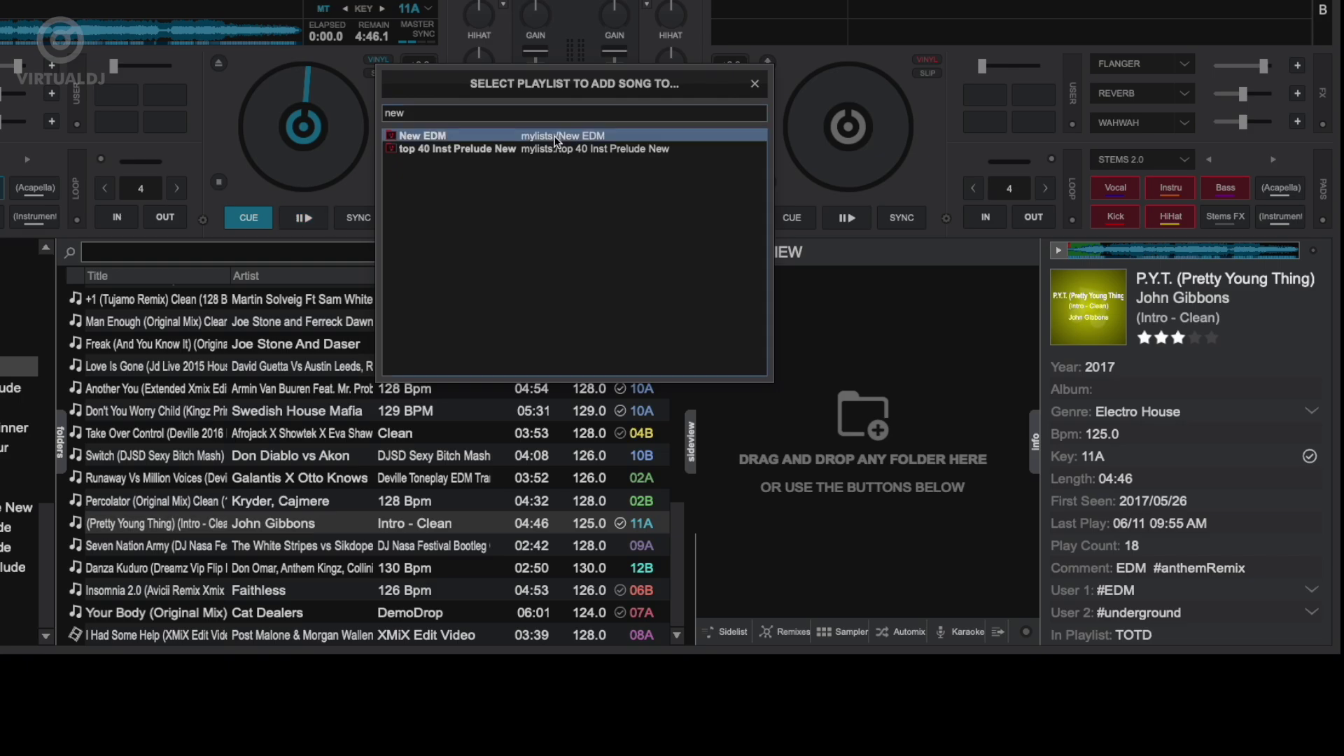
{"action": "double_click", "coordinate": [556, 137]}
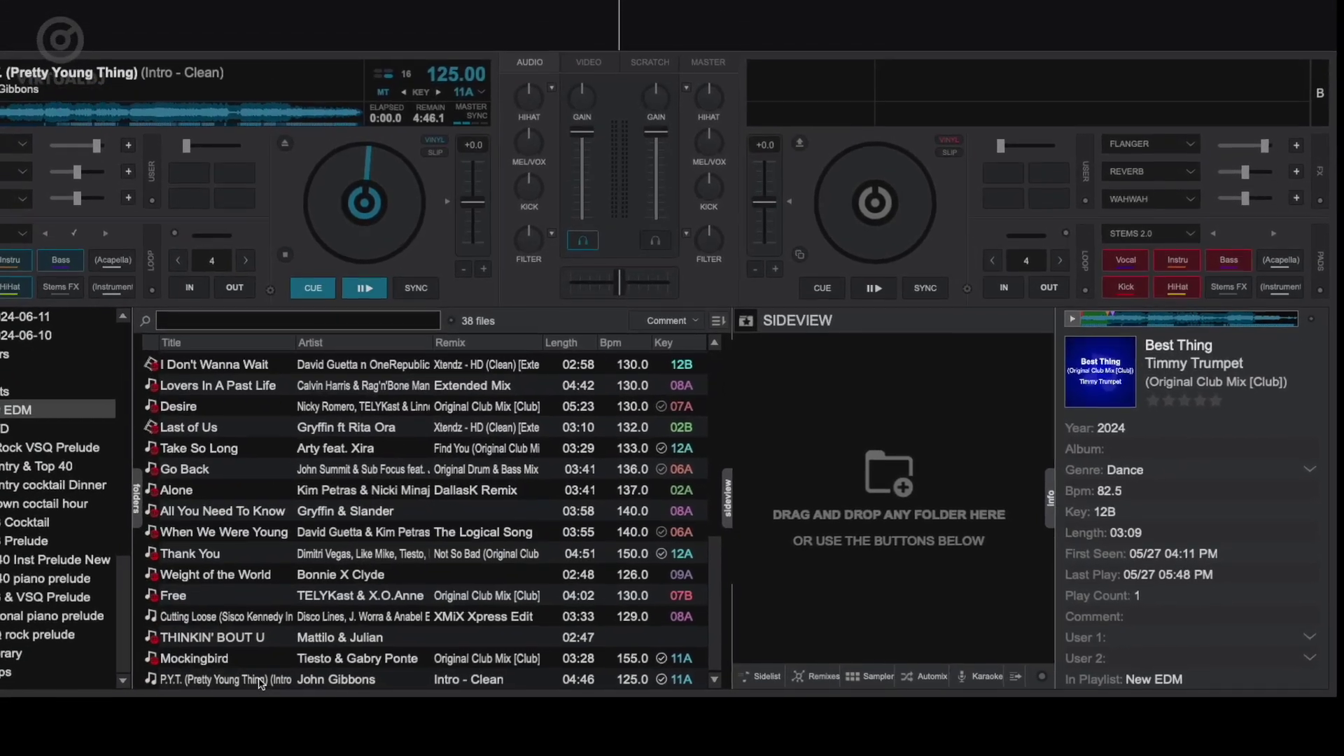
Select P.Y.T. at the bottom of the New EDM list to confirm its In Playlist field.
{"action": "left_click", "coordinate": [259, 683]}
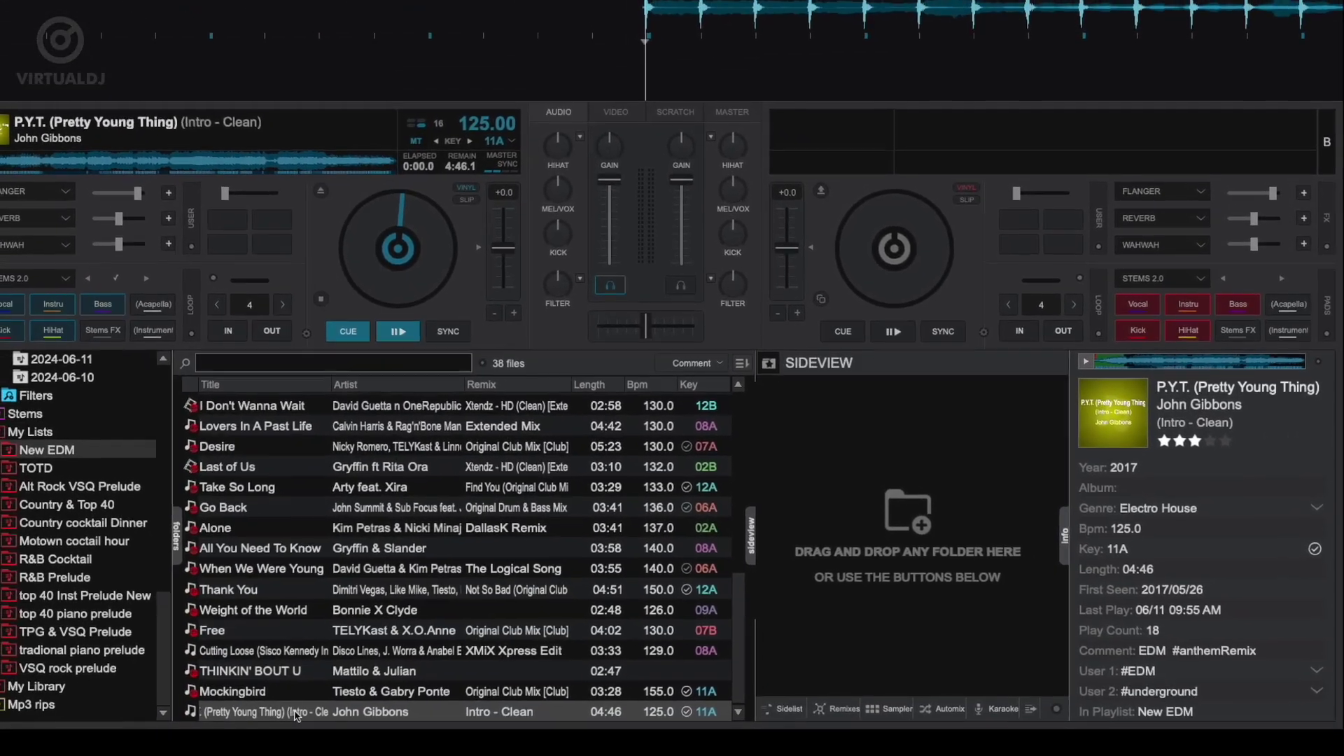